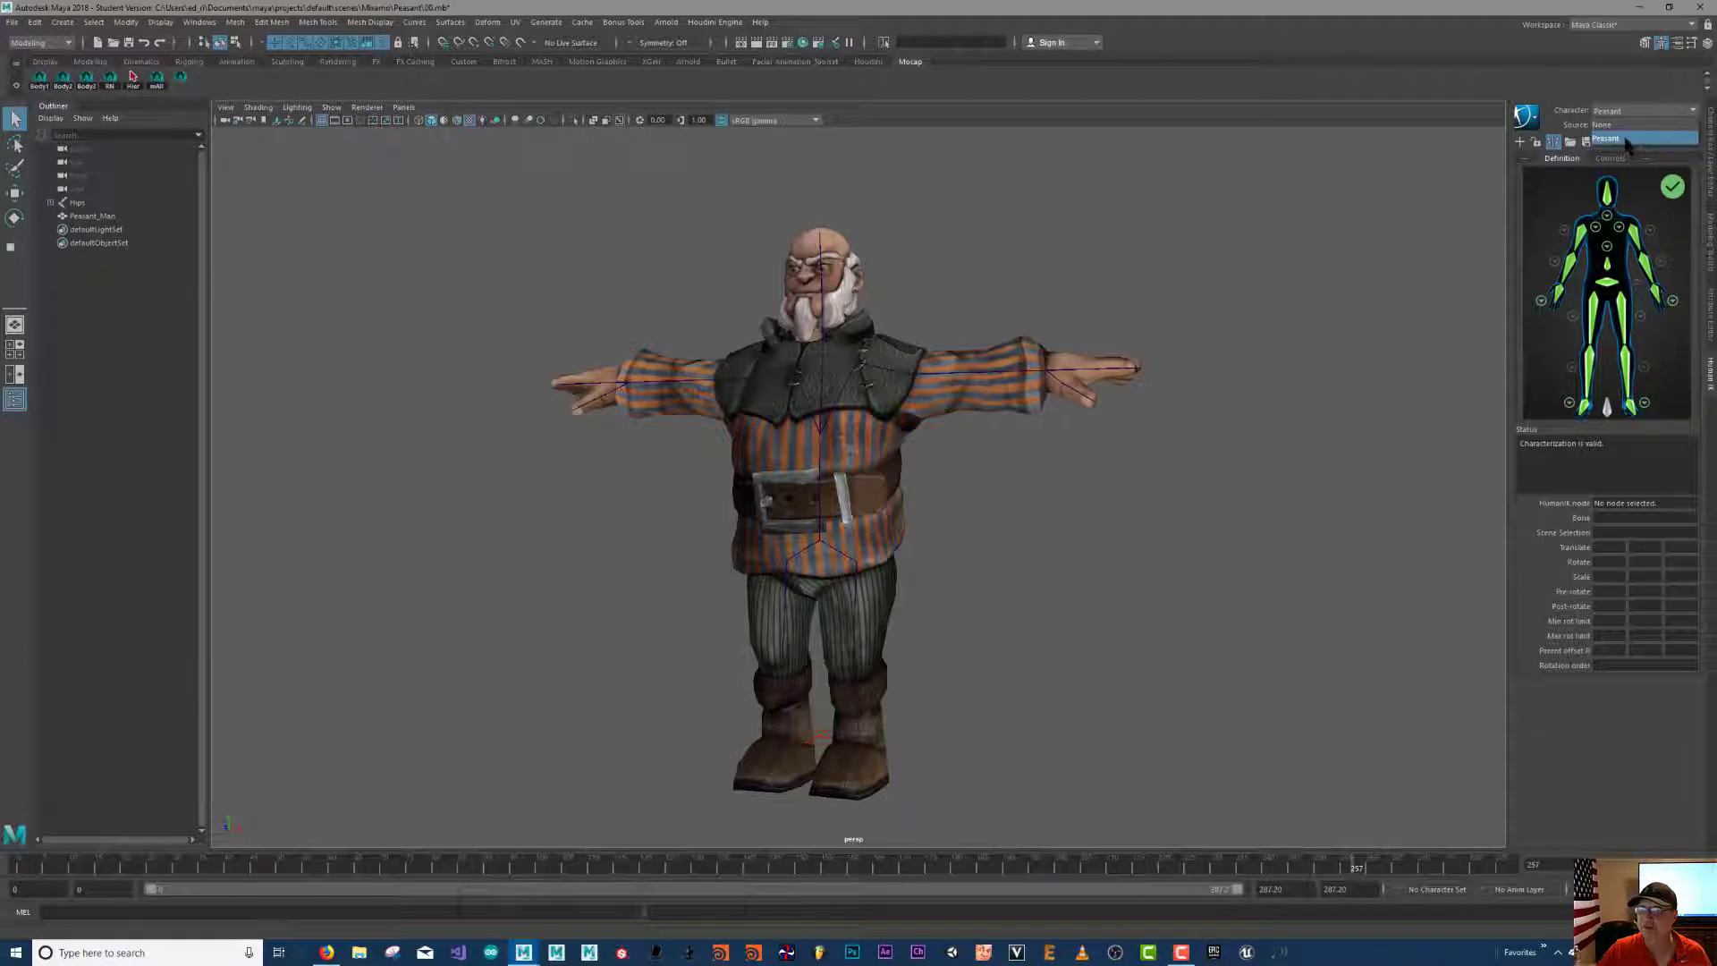
# - Keep the HumanIK character definition named Peasant
pyautogui.click(1528, 116)
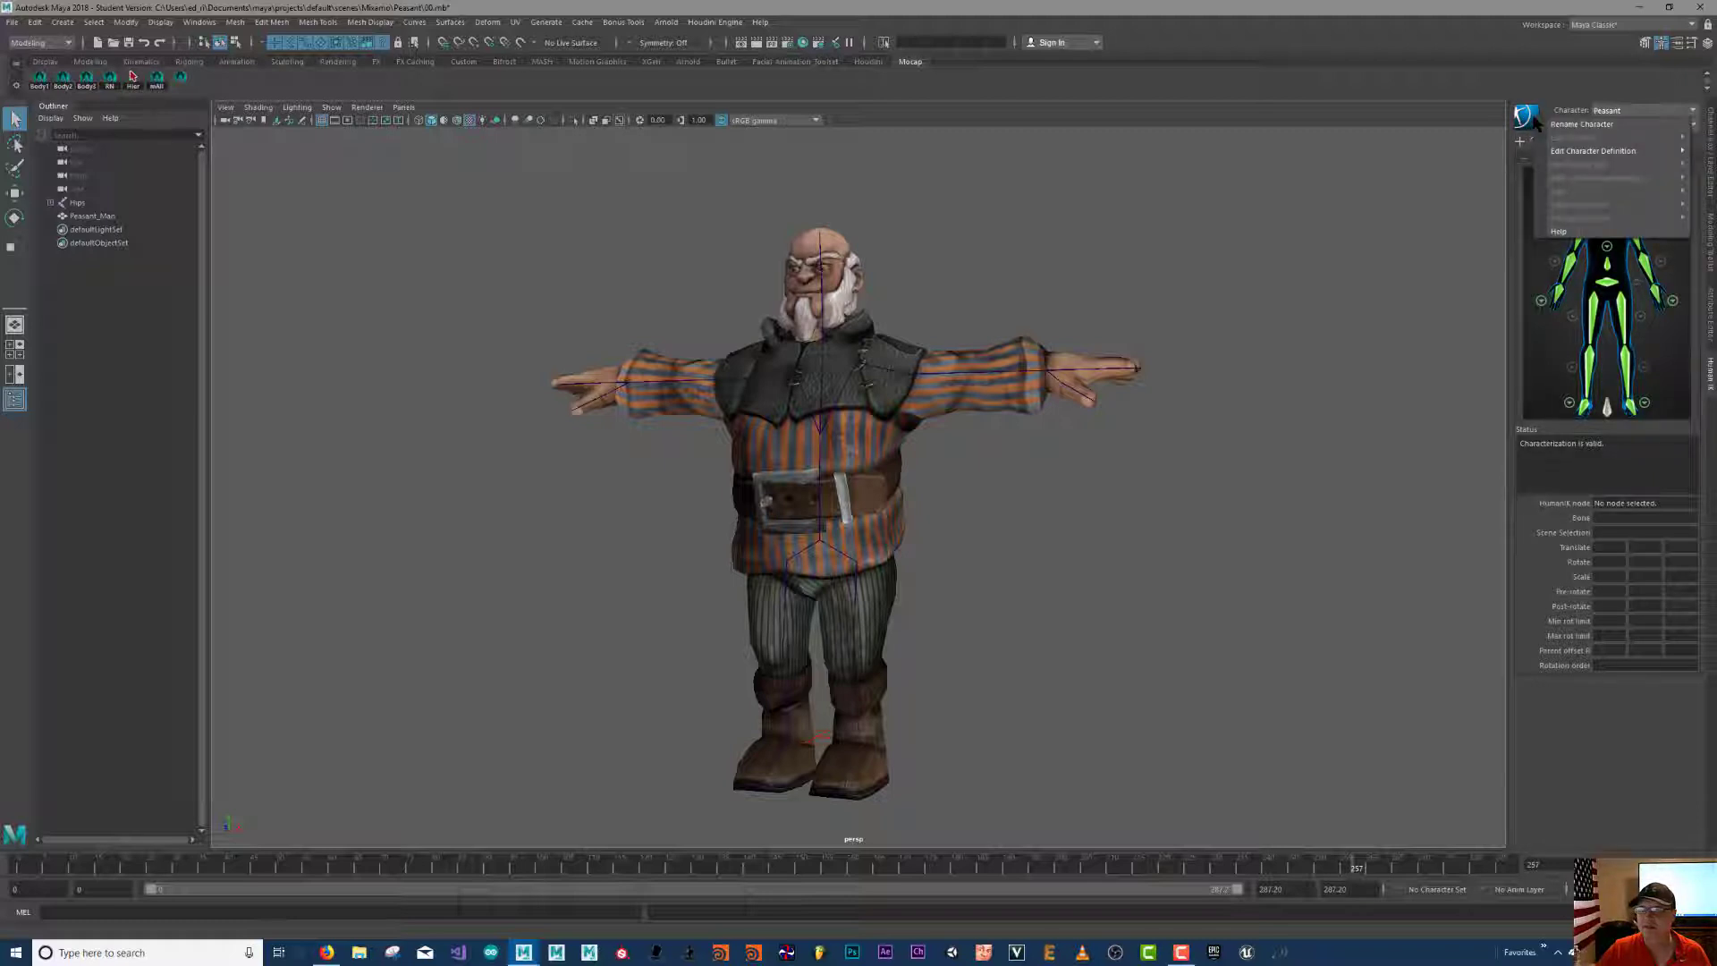
pyautogui.click(1564, 131)
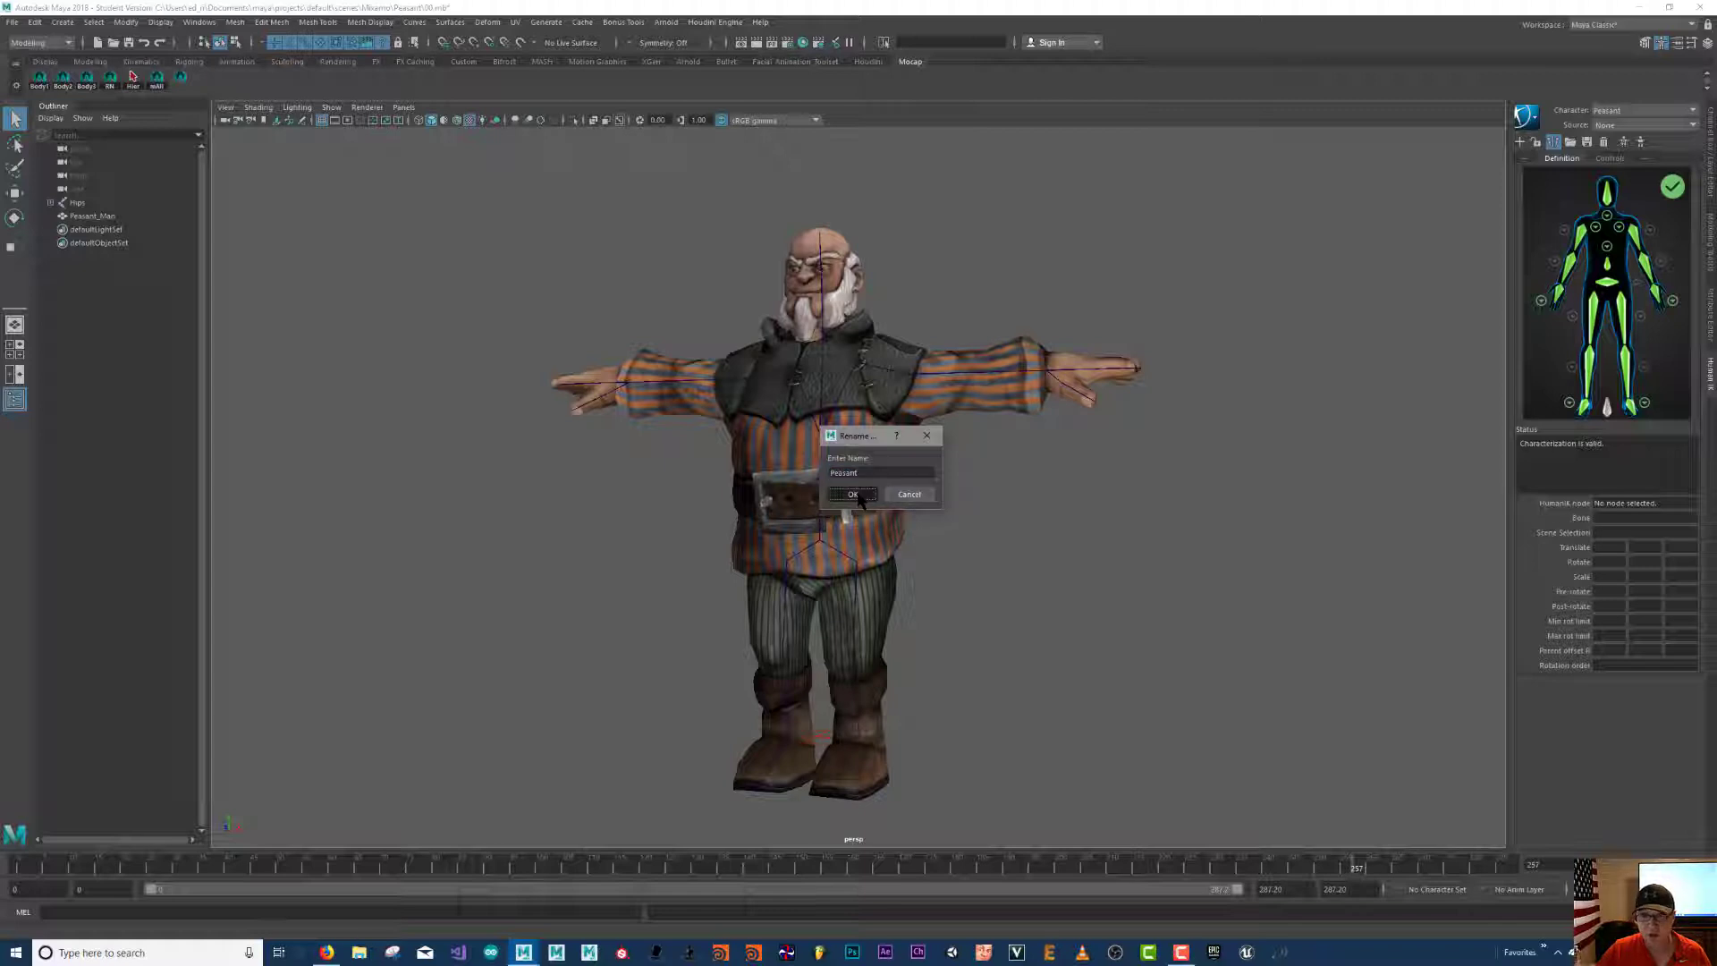
pyautogui.click(855, 494)
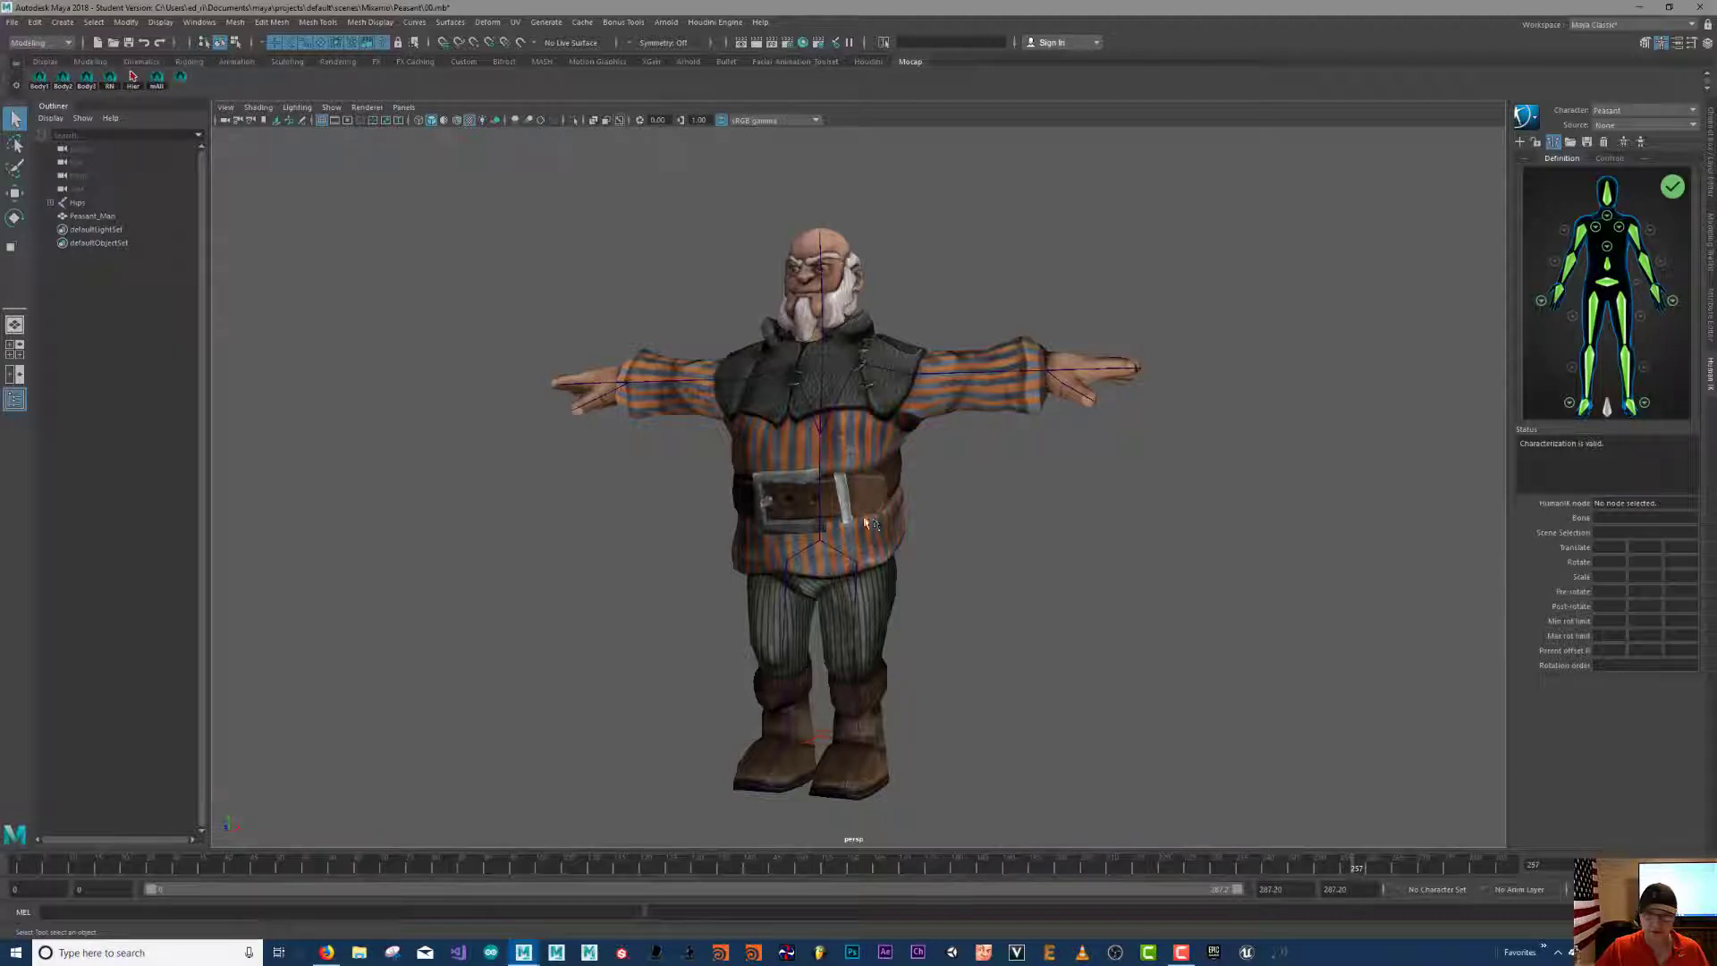
# - Inspect the Hips, Spine and left index fingertip joints in the Channel Box, then clear the selection
pyautogui.keyDown('alt'); pyautogui.moveTo(866, 523); pyautogui.dragTo(841, 514); pyautogui.keyUp('alt')
pyautogui.click(817, 543)
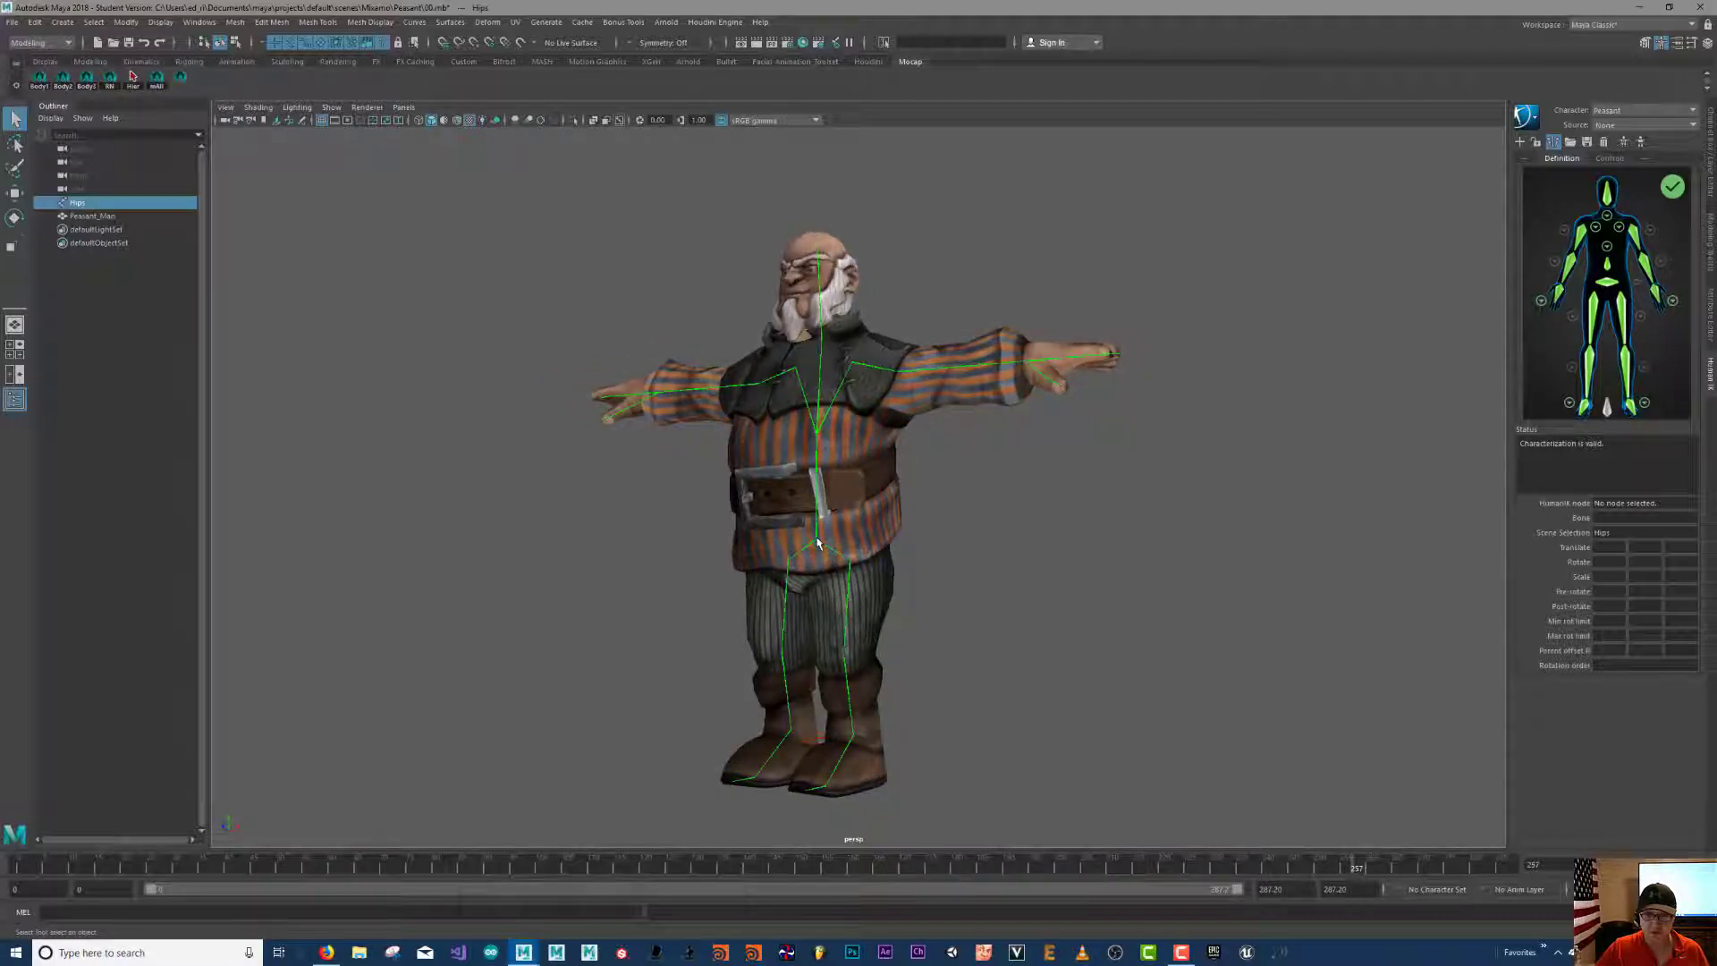
pyautogui.click(1710, 195)
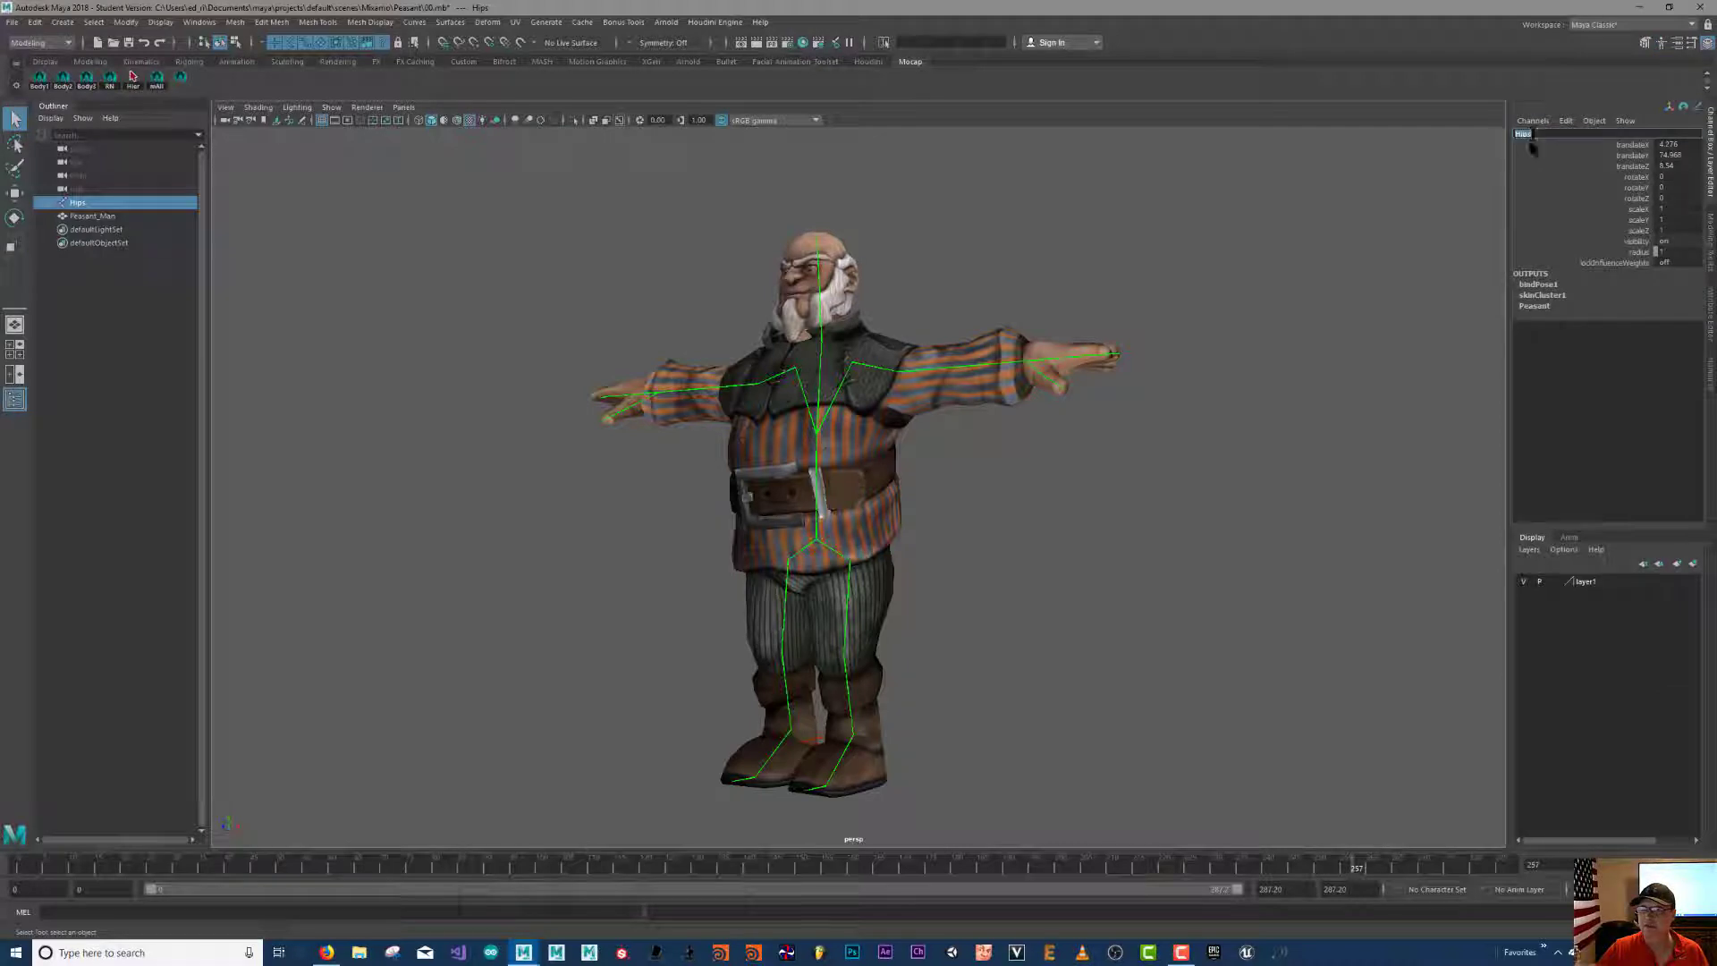
pyautogui.click(817, 409)
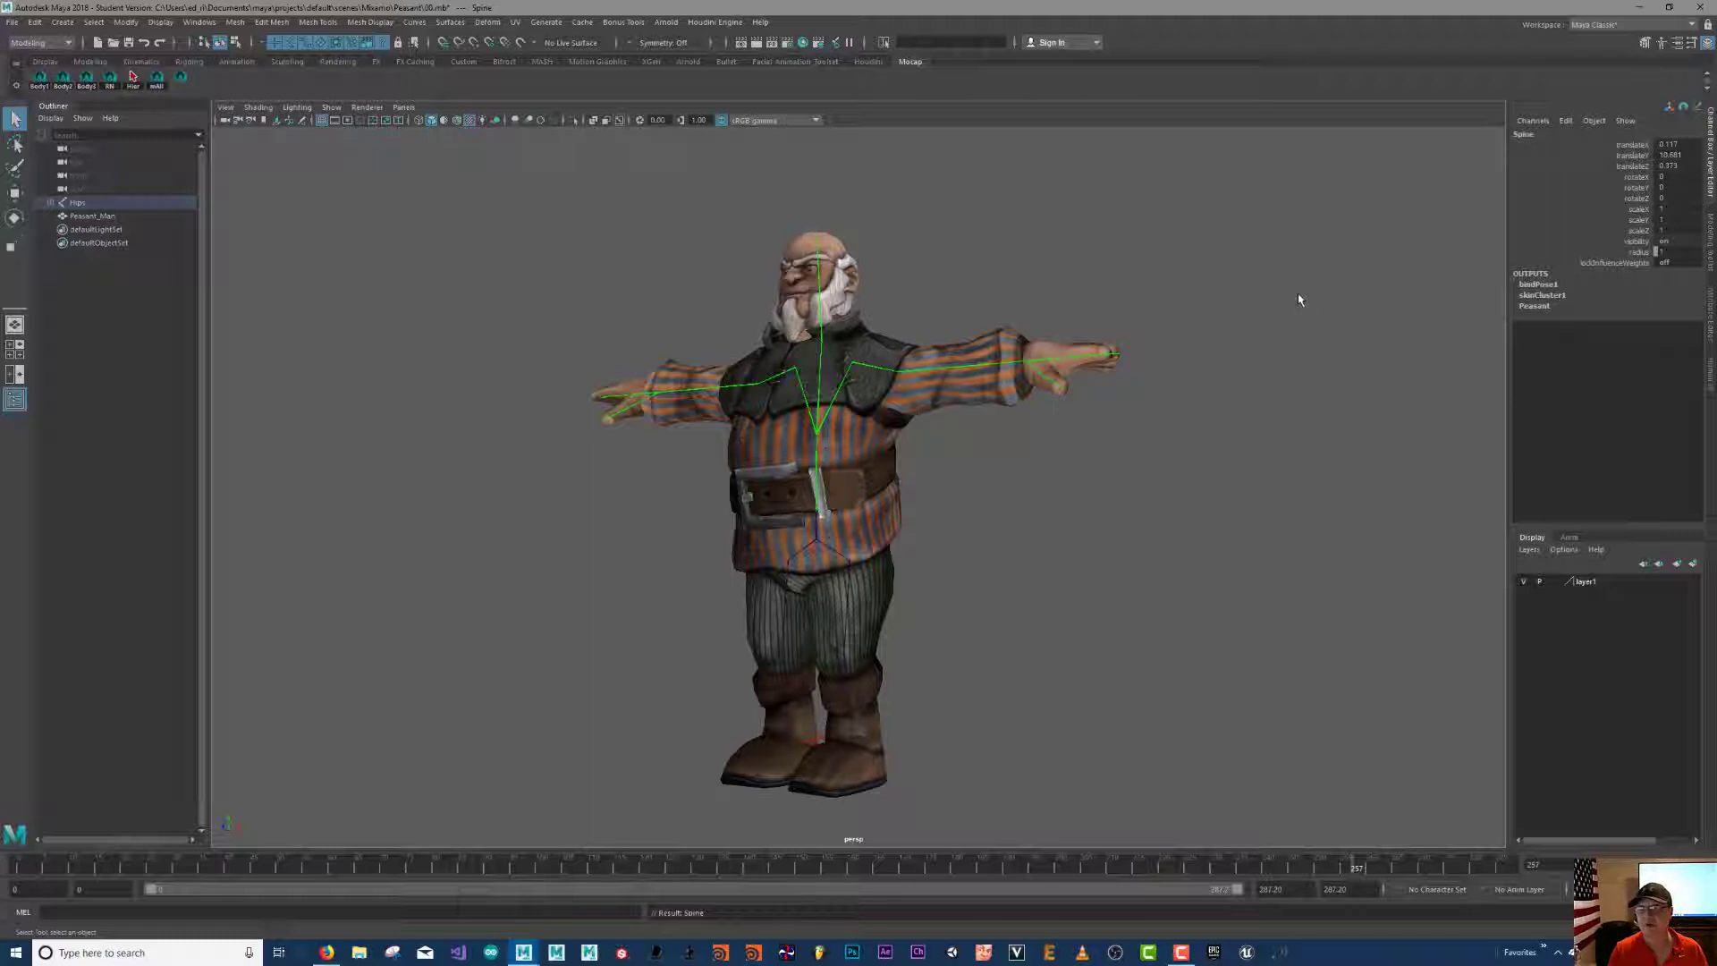
pyautogui.press('Up')
pyautogui.press('Down')
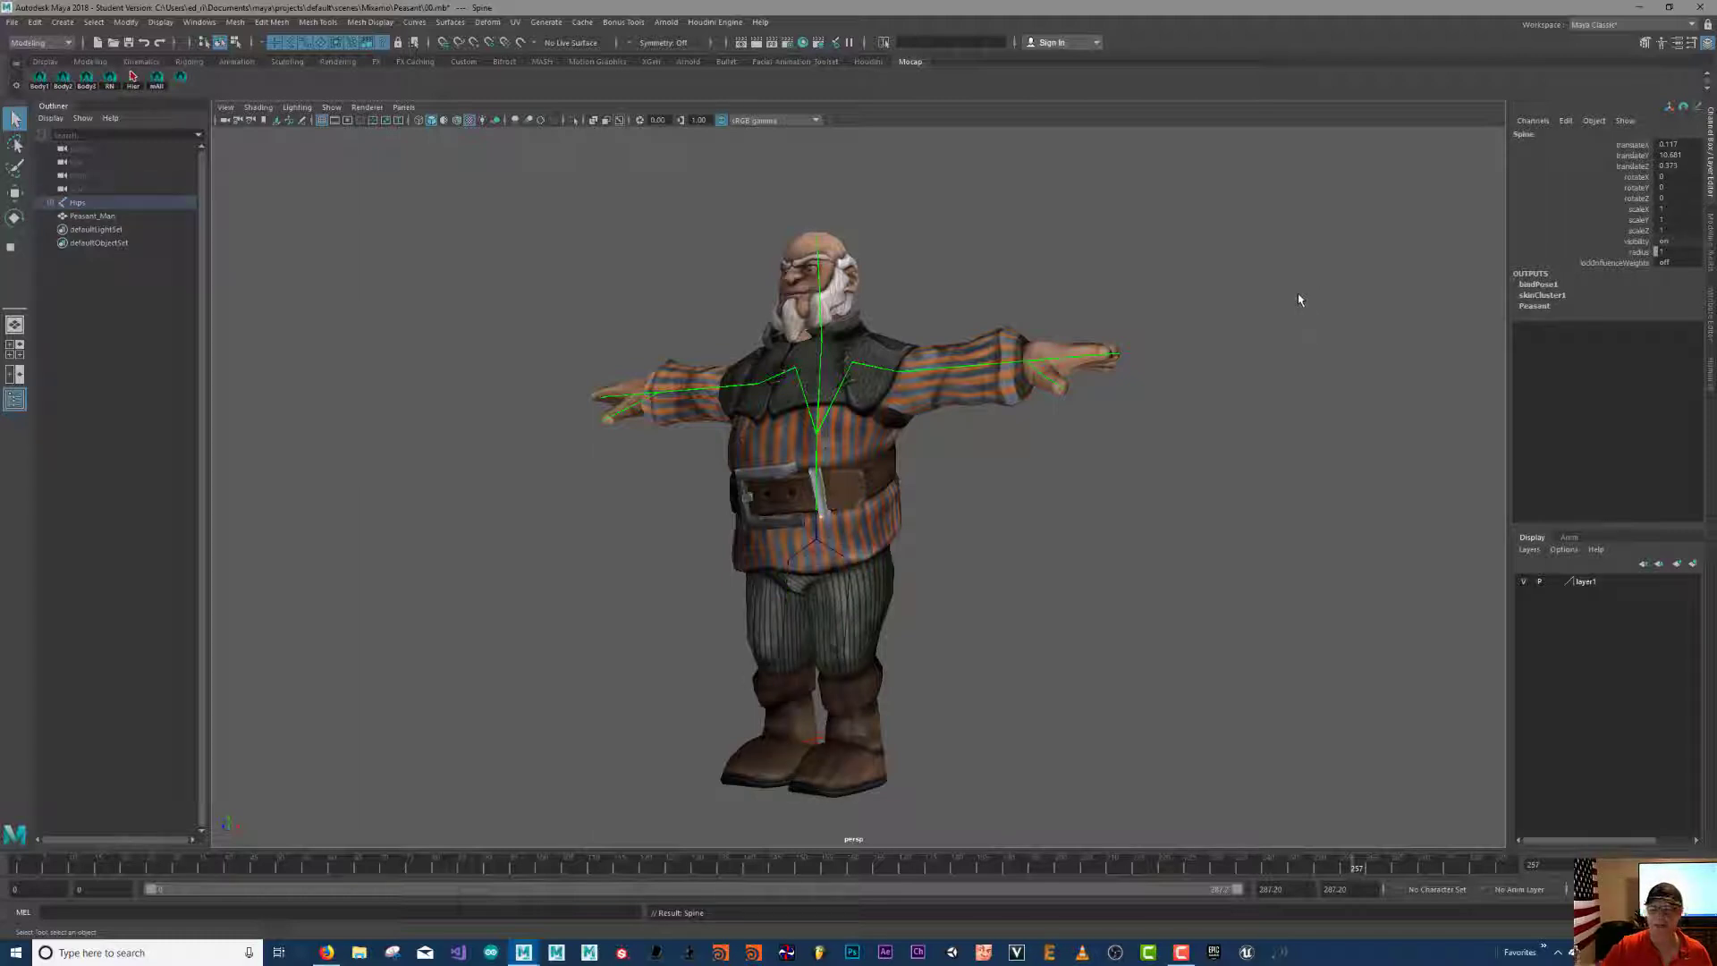
pyautogui.click(1174, 443)
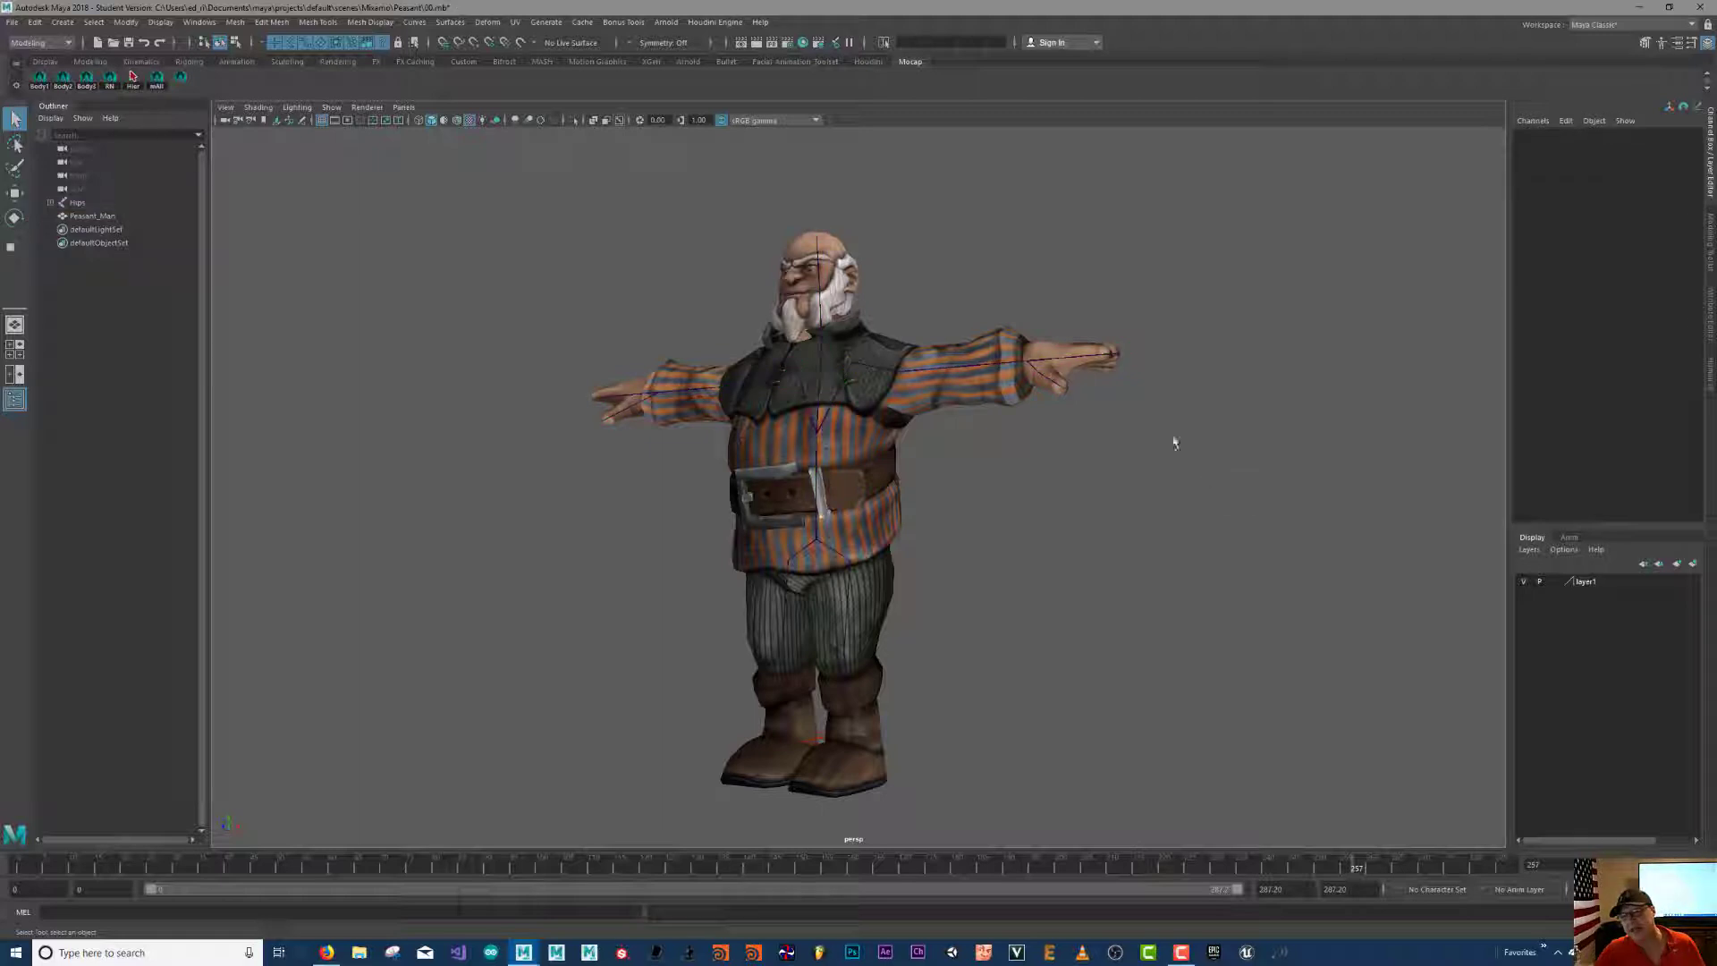
pyautogui.moveTo(1102, 376); pyautogui.dragTo(1105, 378)
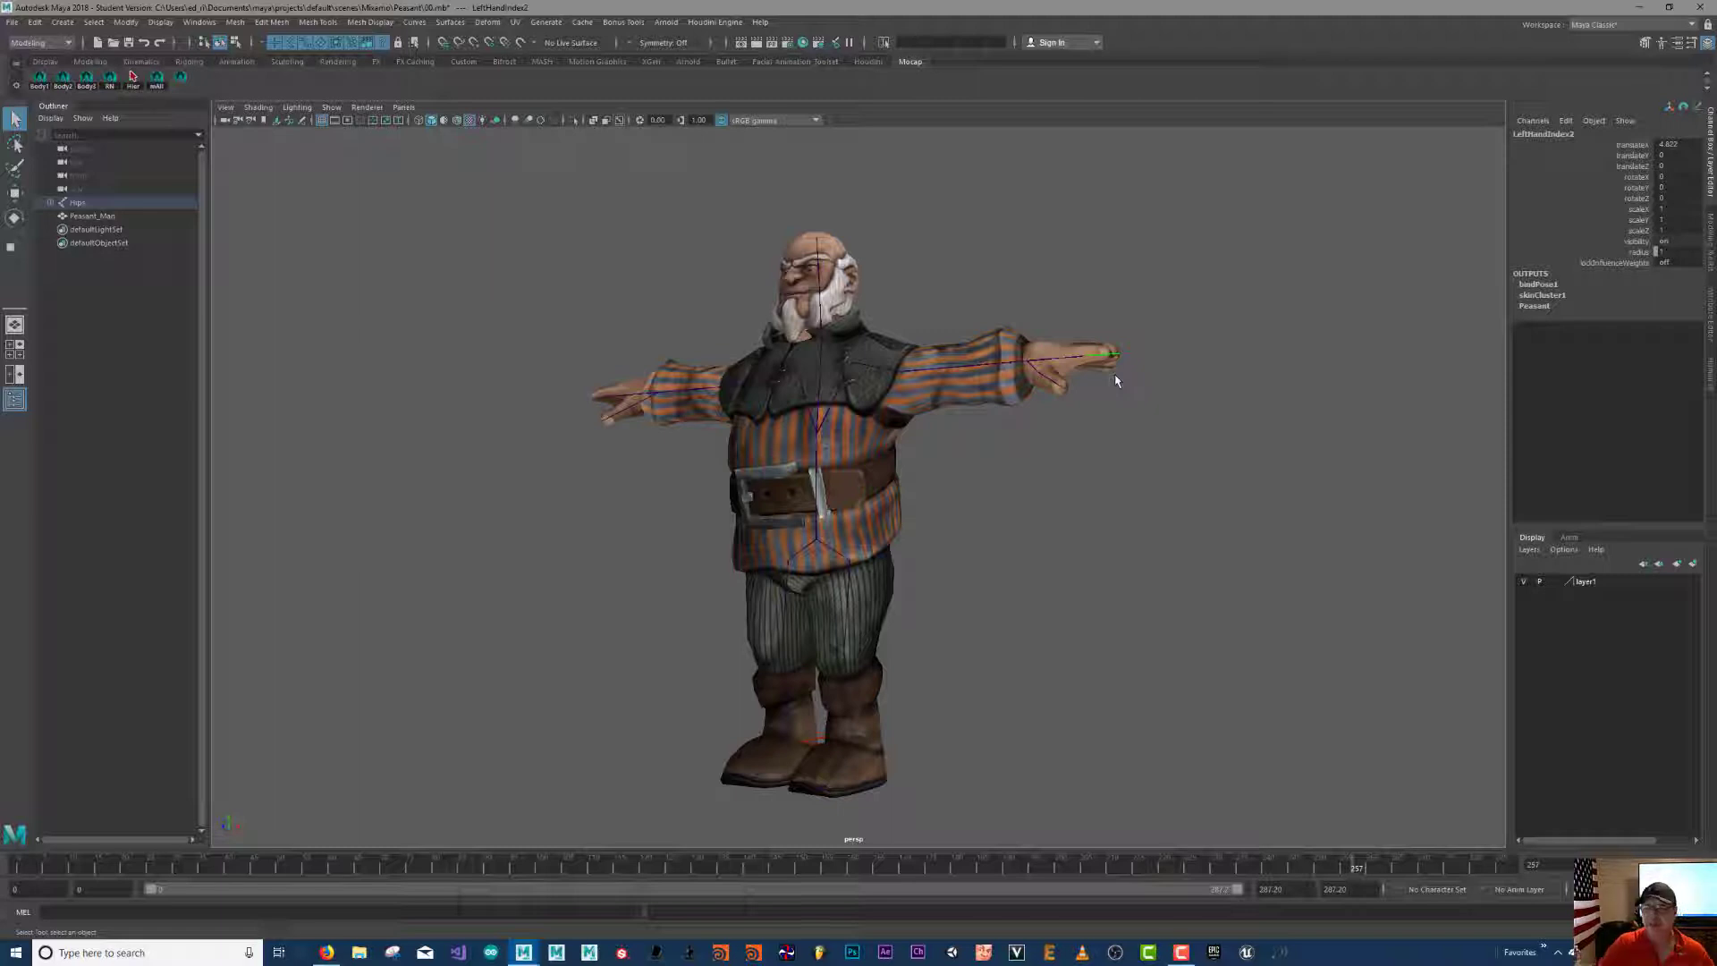
pyautogui.click(1711, 382)
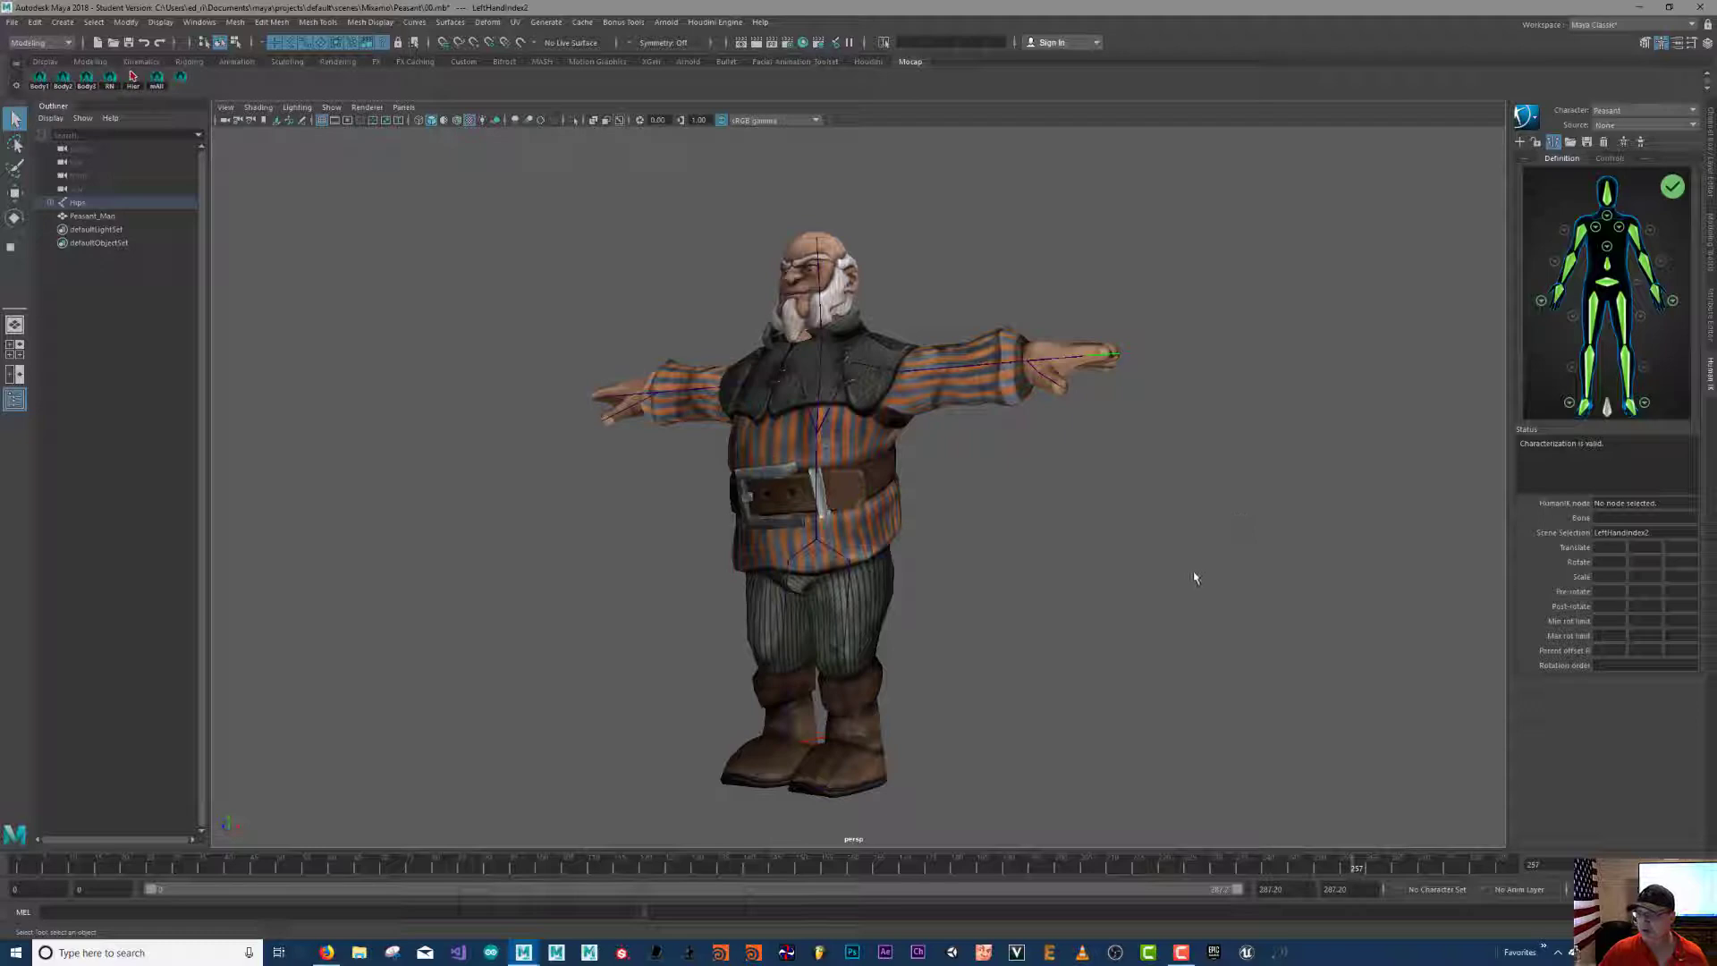
pyautogui.click(1052, 588)
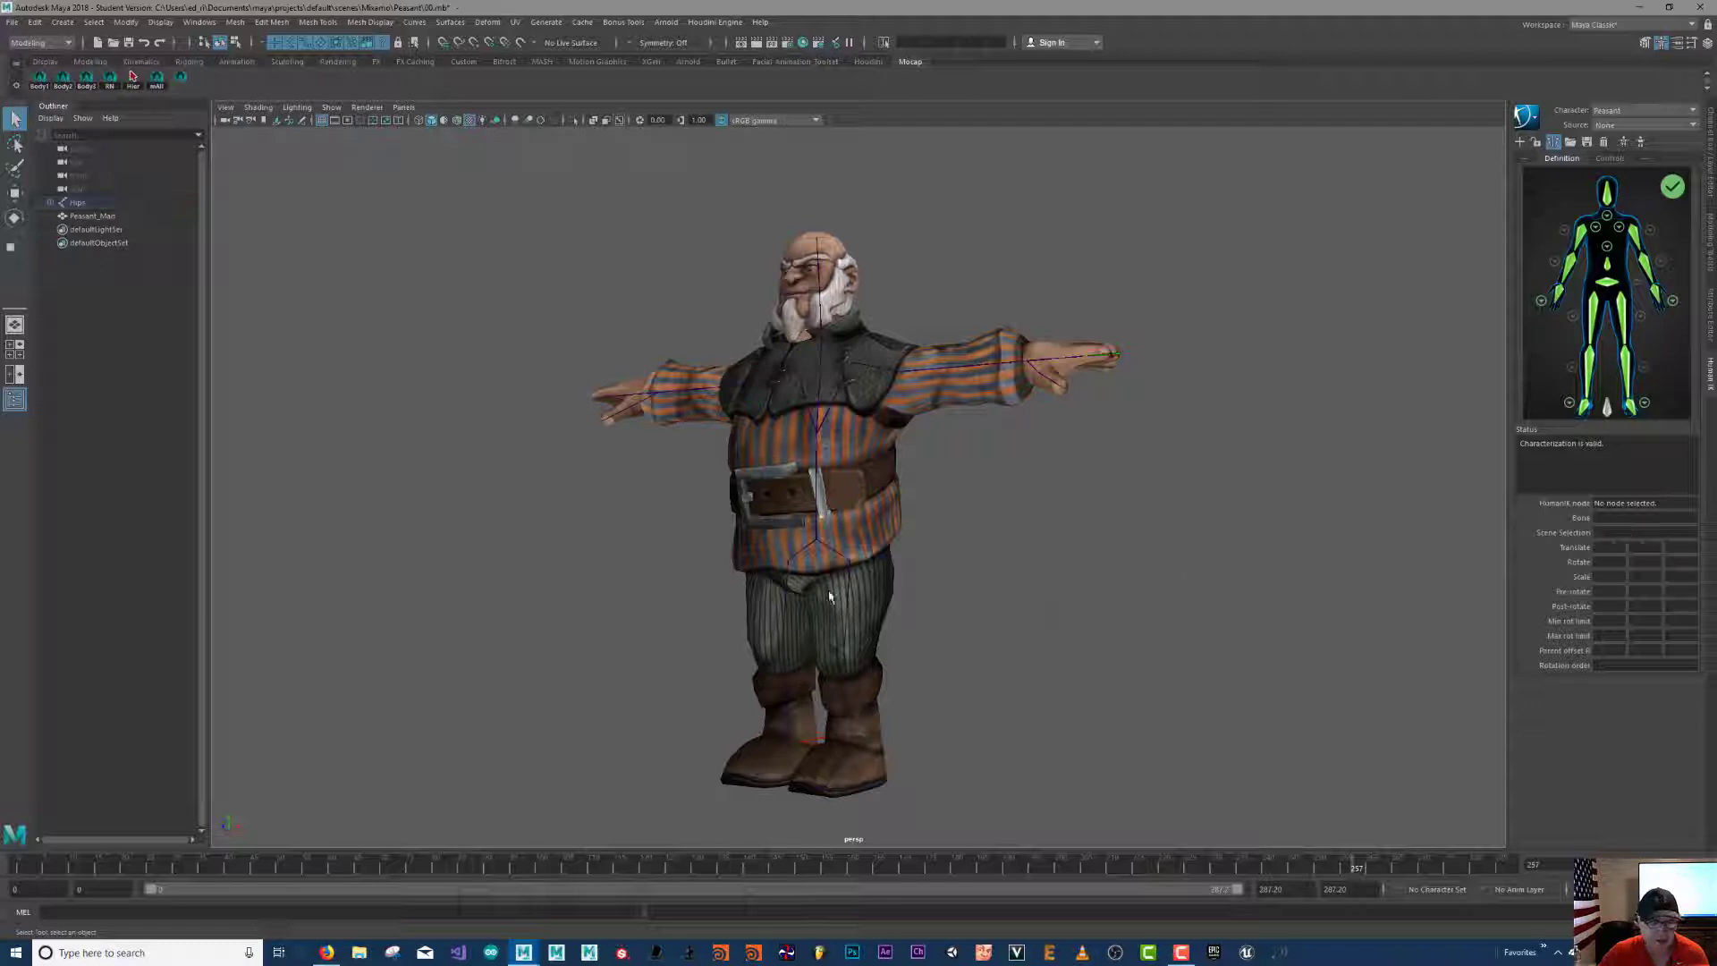
# - In Mixamo, scroll through the Animations library for PEASANT_MAN to find a boxing clip
pyautogui.click(327, 953)
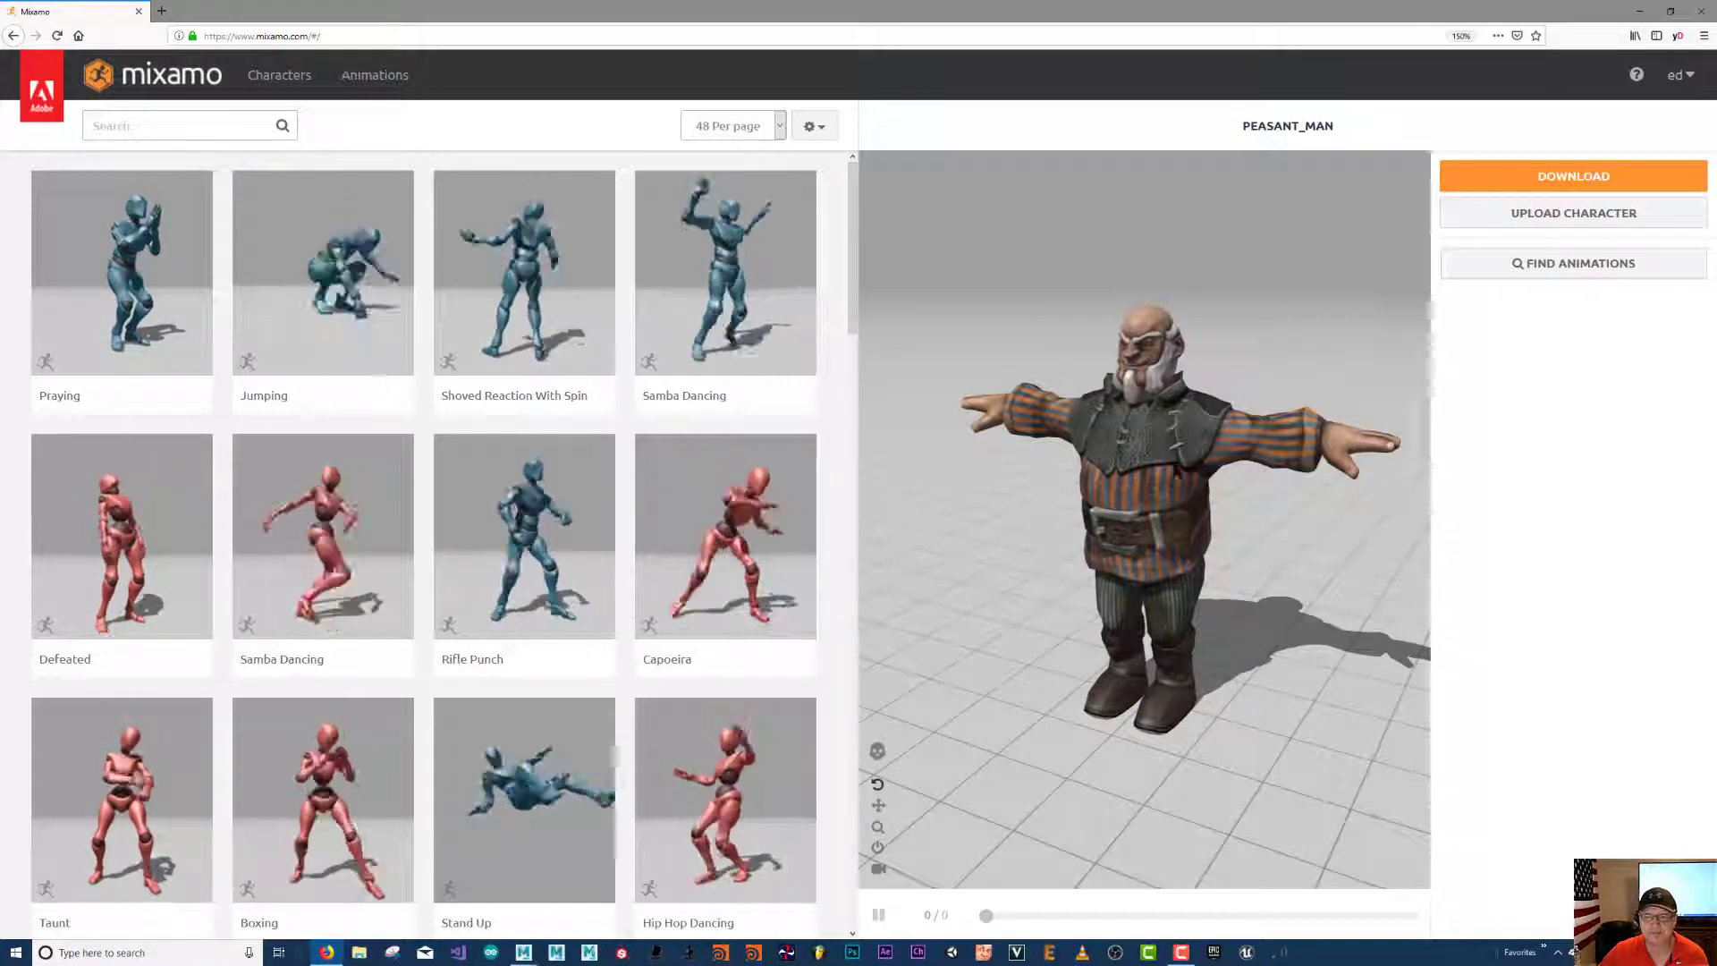
pyautogui.click(375, 75)
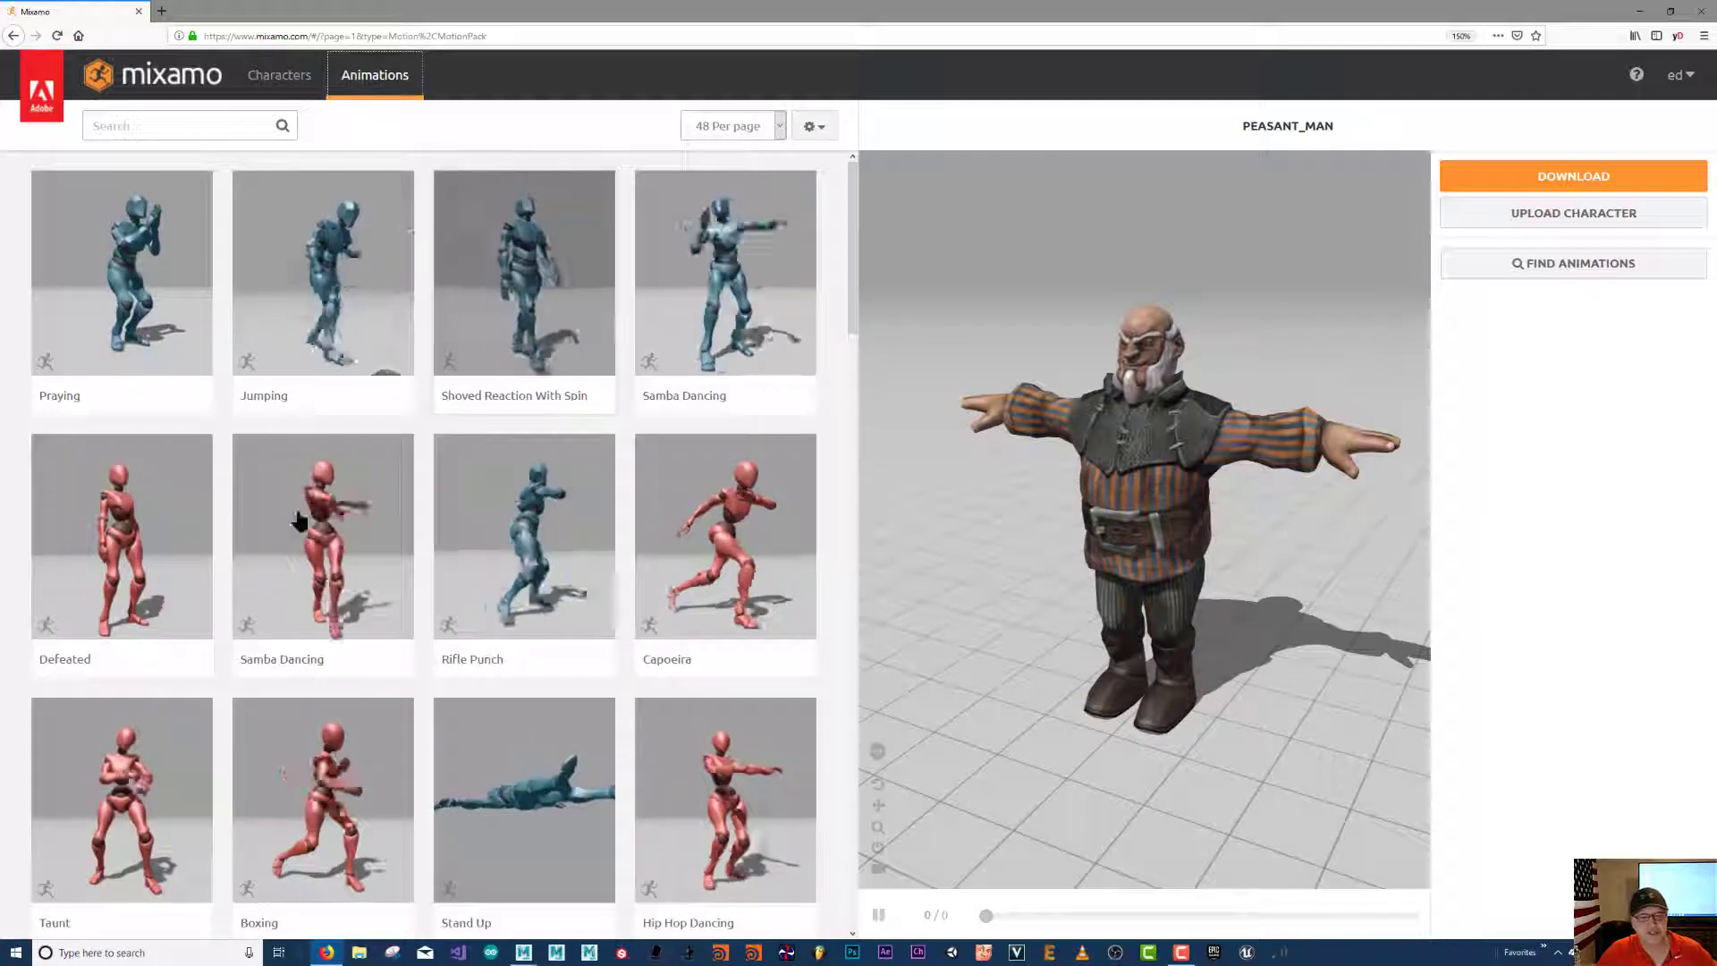
pyautogui.scroll(-4, 565, 588)
pyautogui.scroll(-3, 541, 660)
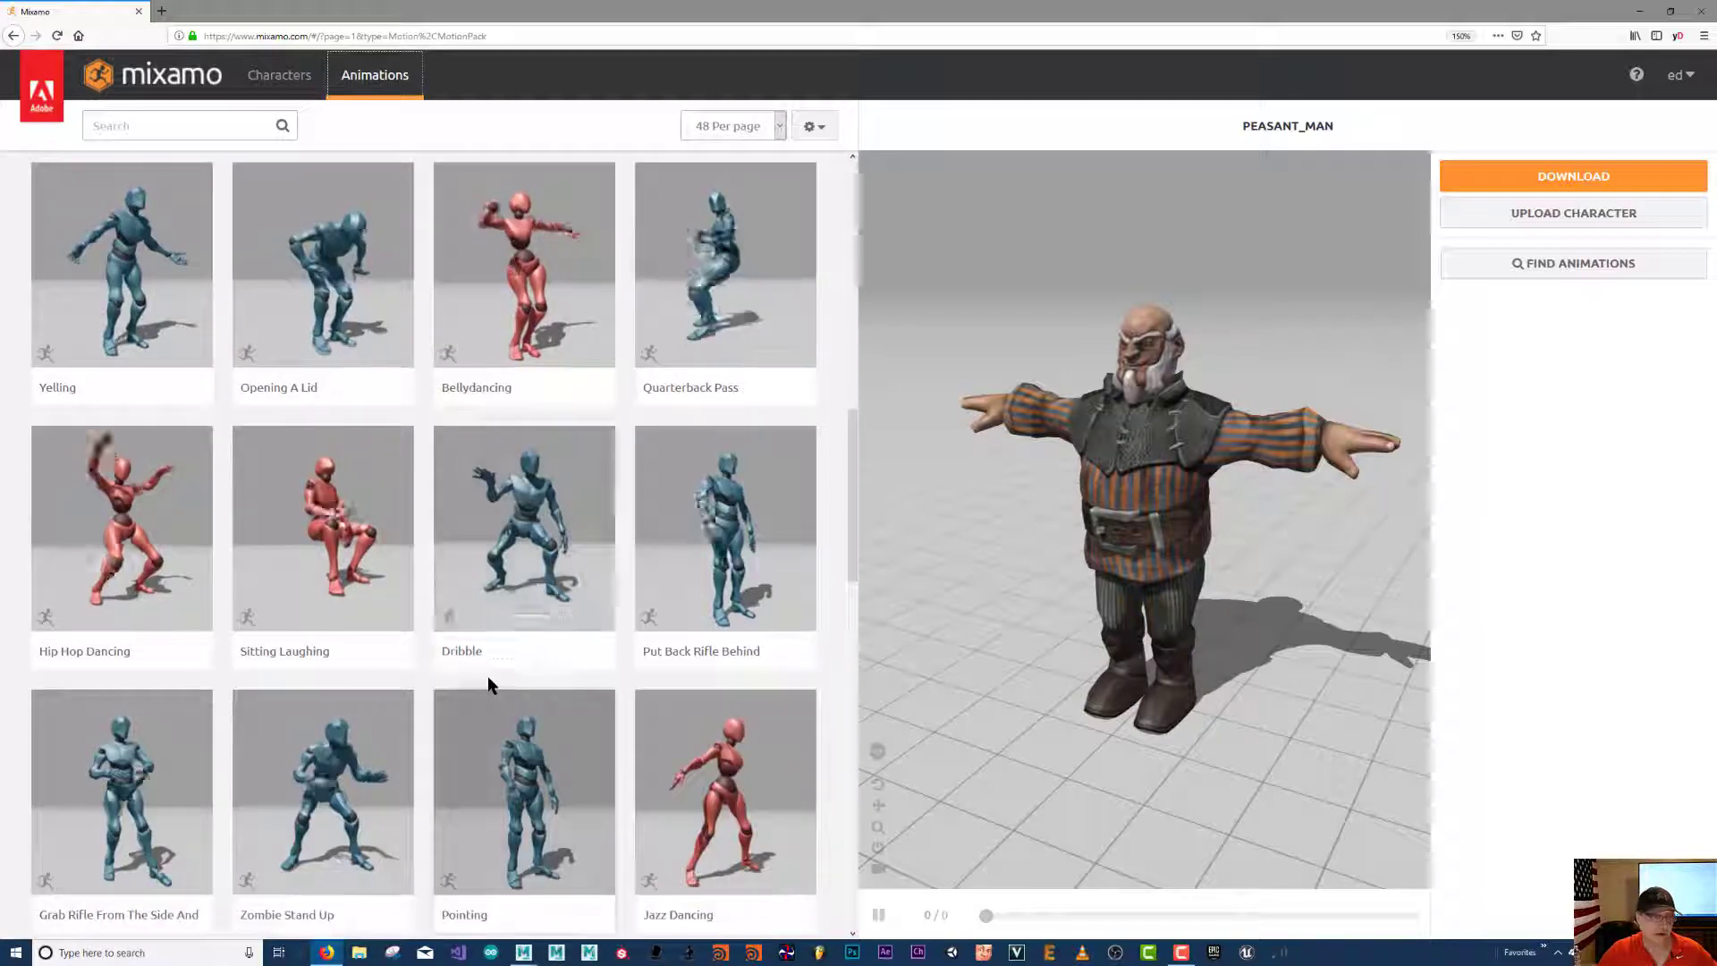
pyautogui.scroll(7, 491, 671)
pyautogui.scroll(-12, 465, 633)
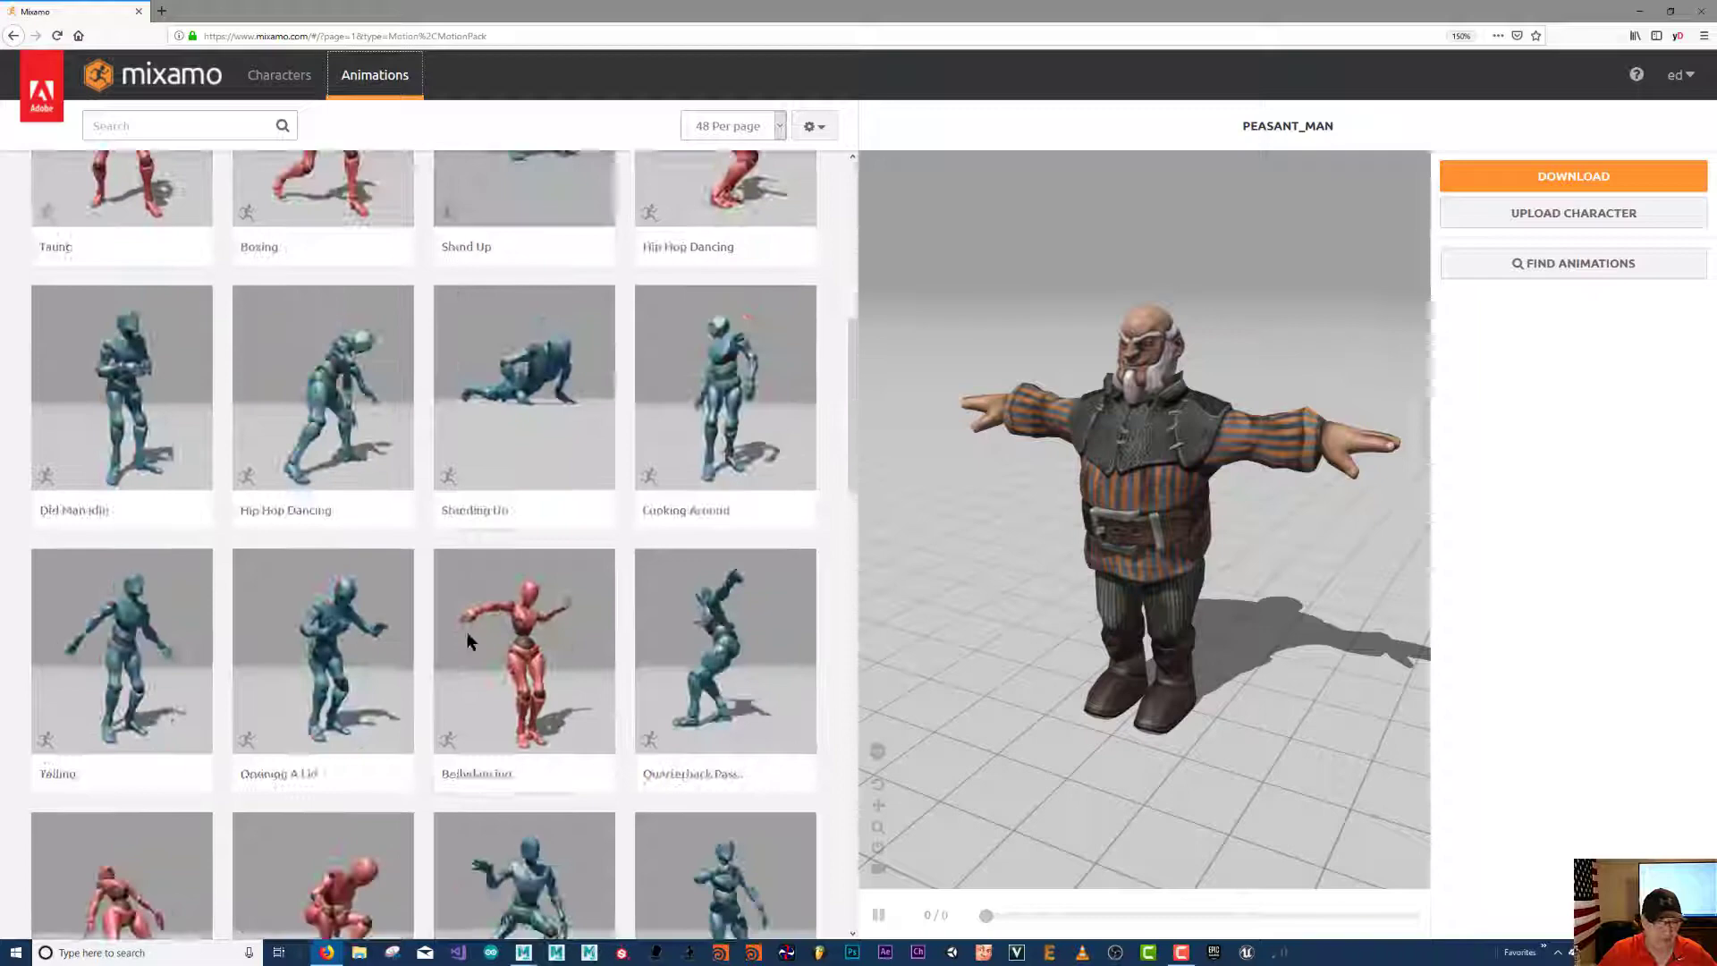
pyautogui.scroll(-10, 510, 686)
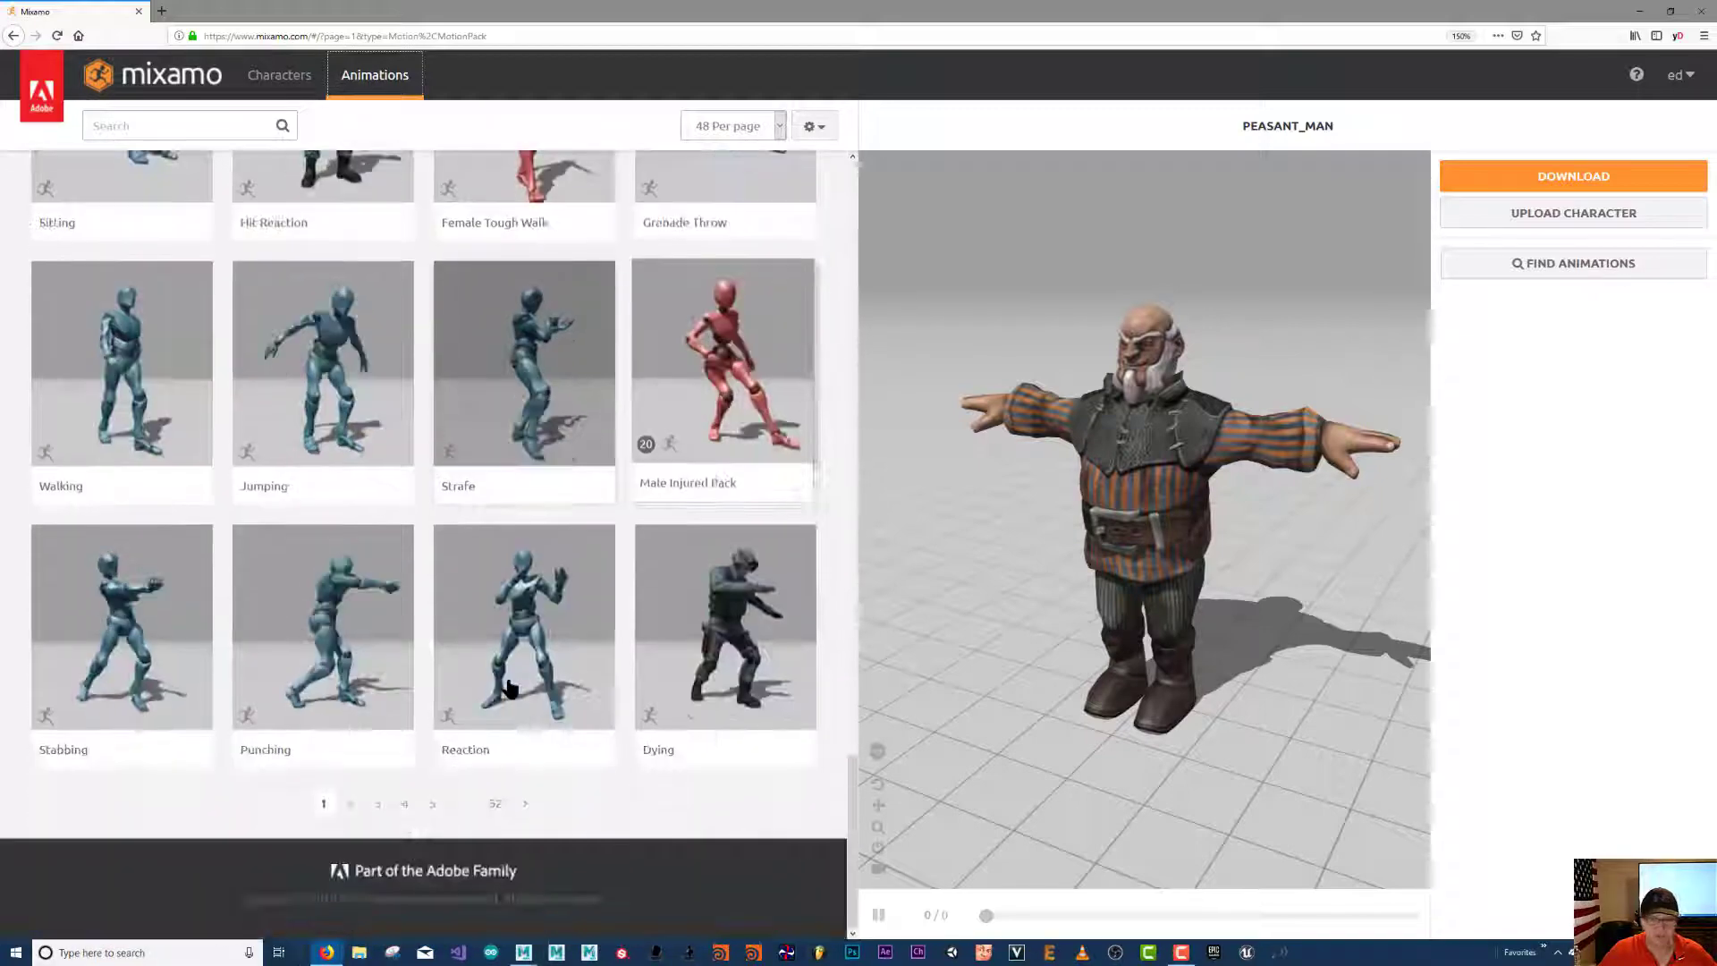
pyautogui.scroll(6, 517, 678)
pyautogui.scroll(12, 517, 671)
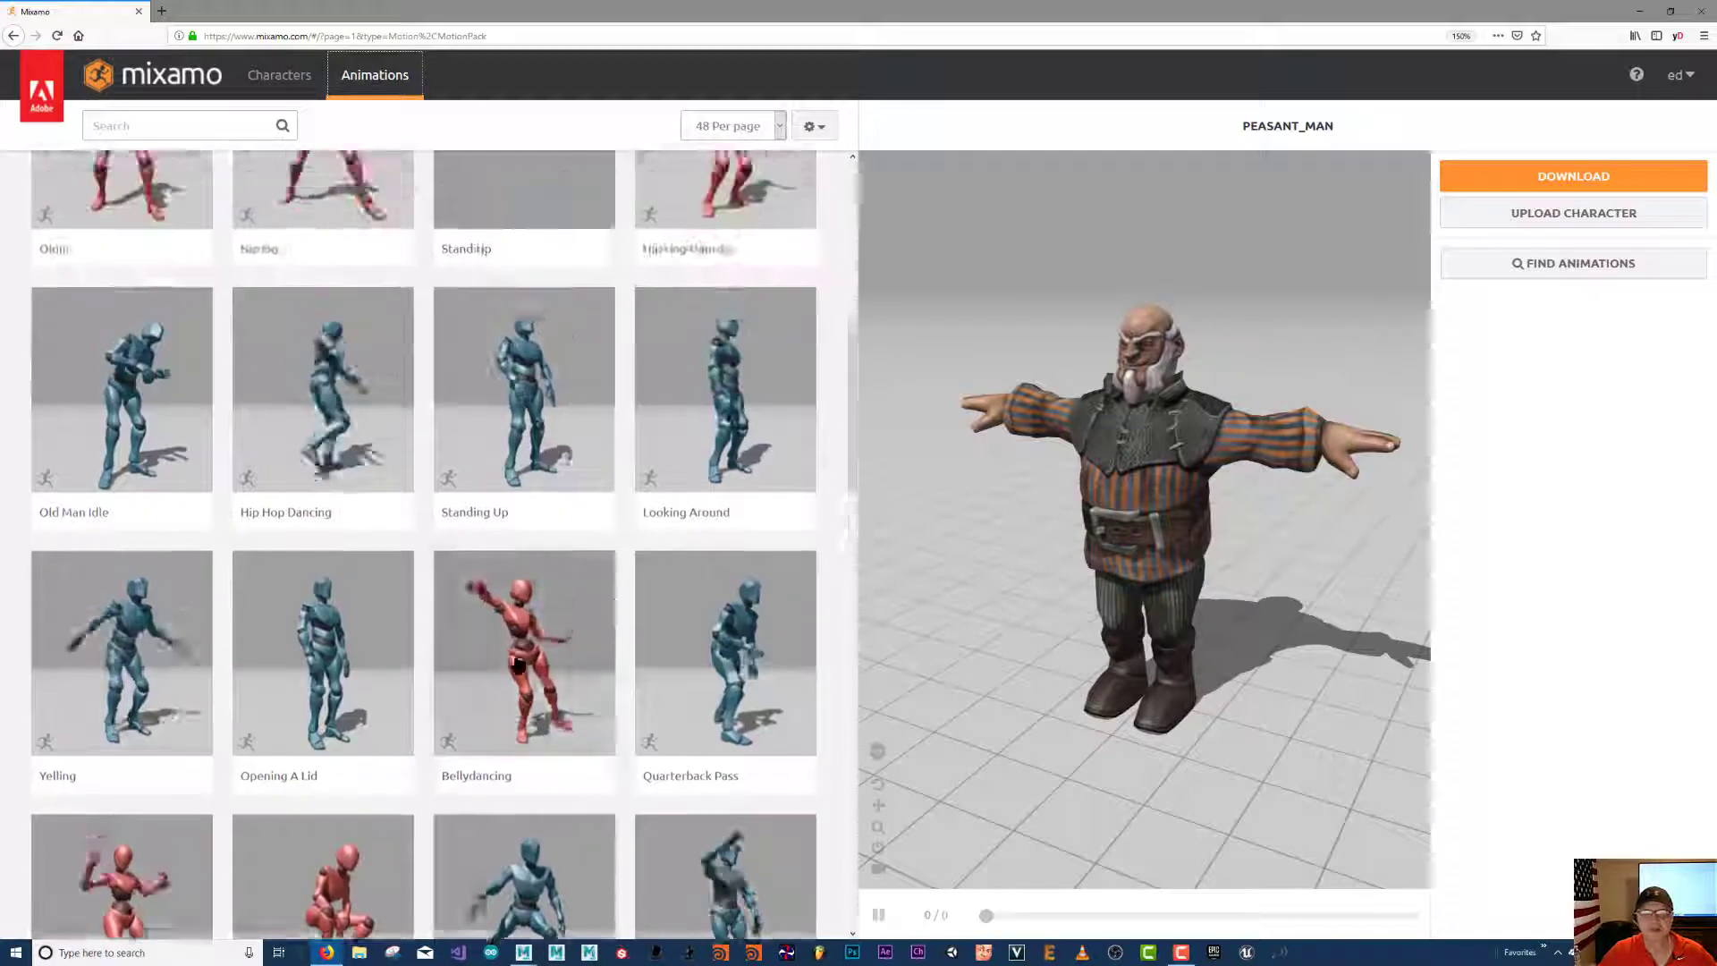
pyautogui.scroll(-5, 501, 519)
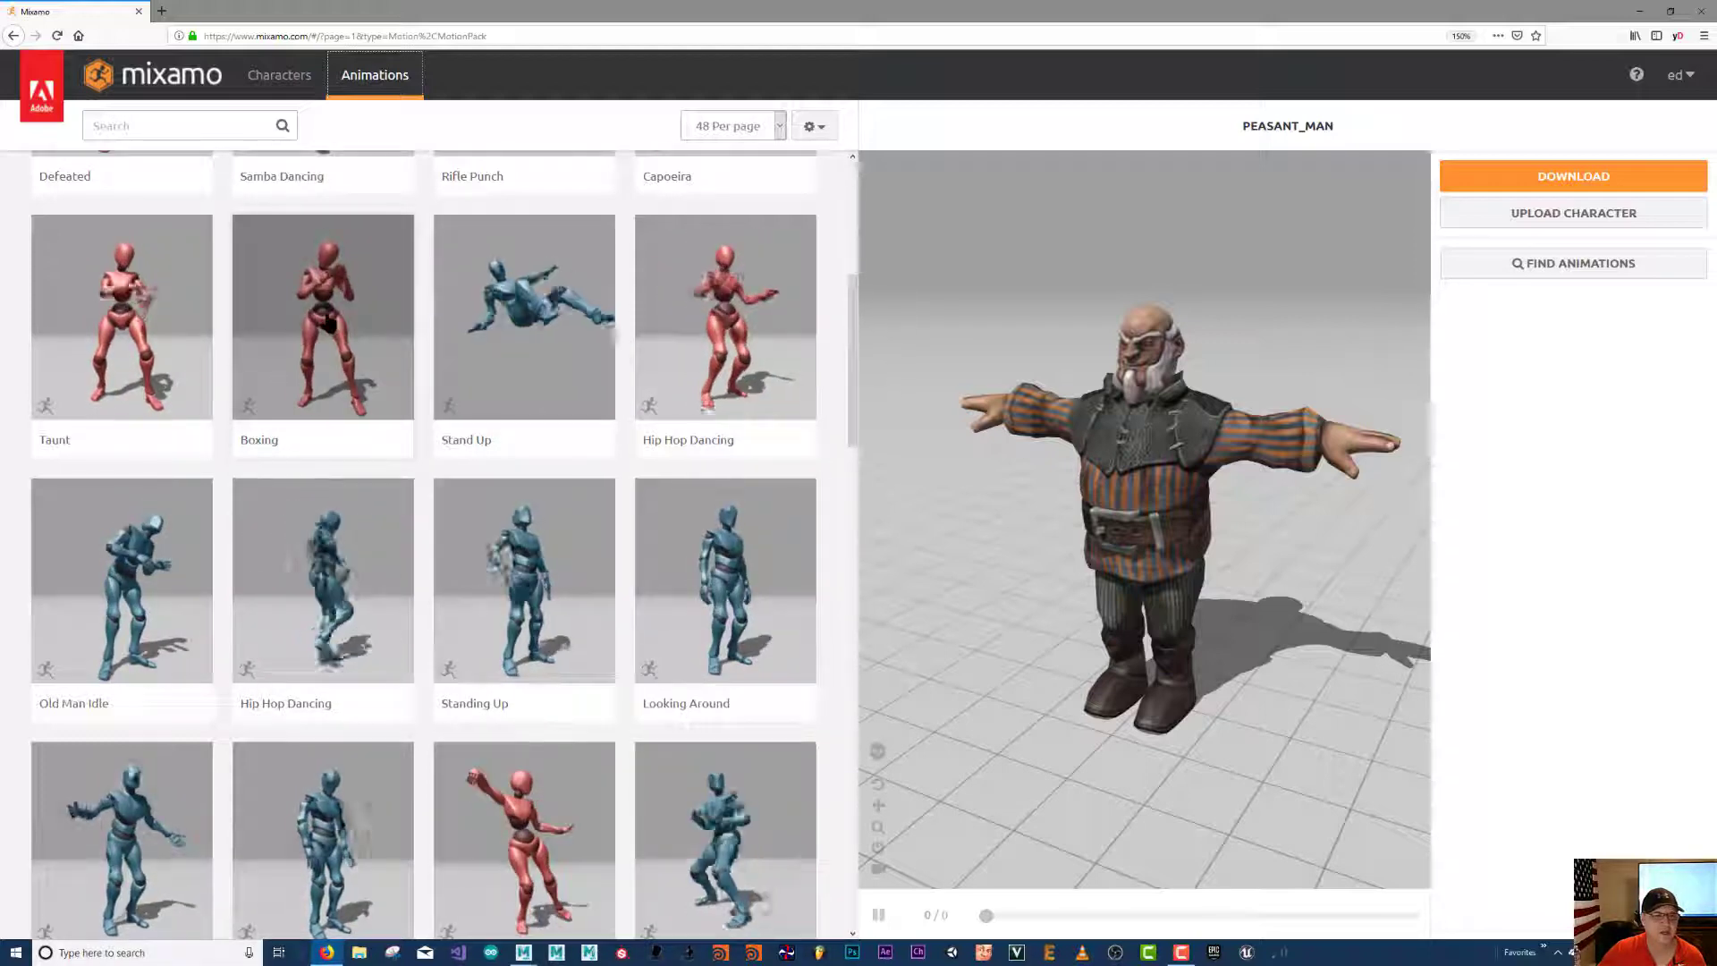
# - Apply the Boxing animation to PEASANT_MAN, reloading once, and orbit the preview around the boxer
pyautogui.click(331, 333)
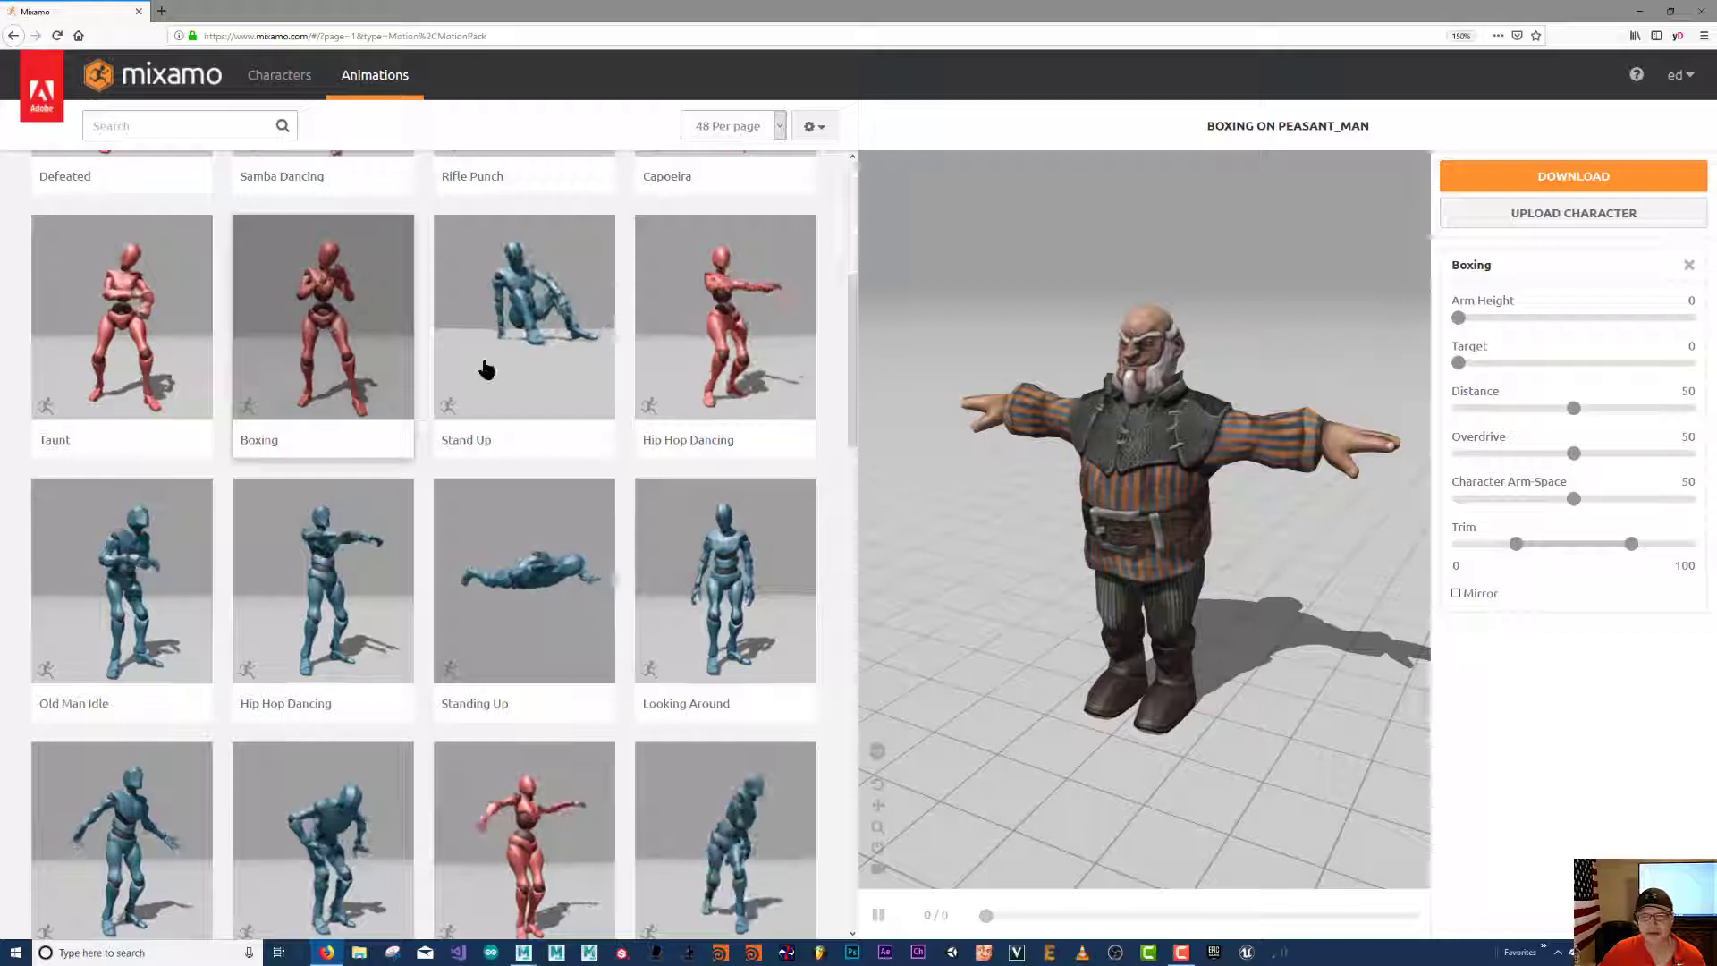
pyautogui.press('F5')
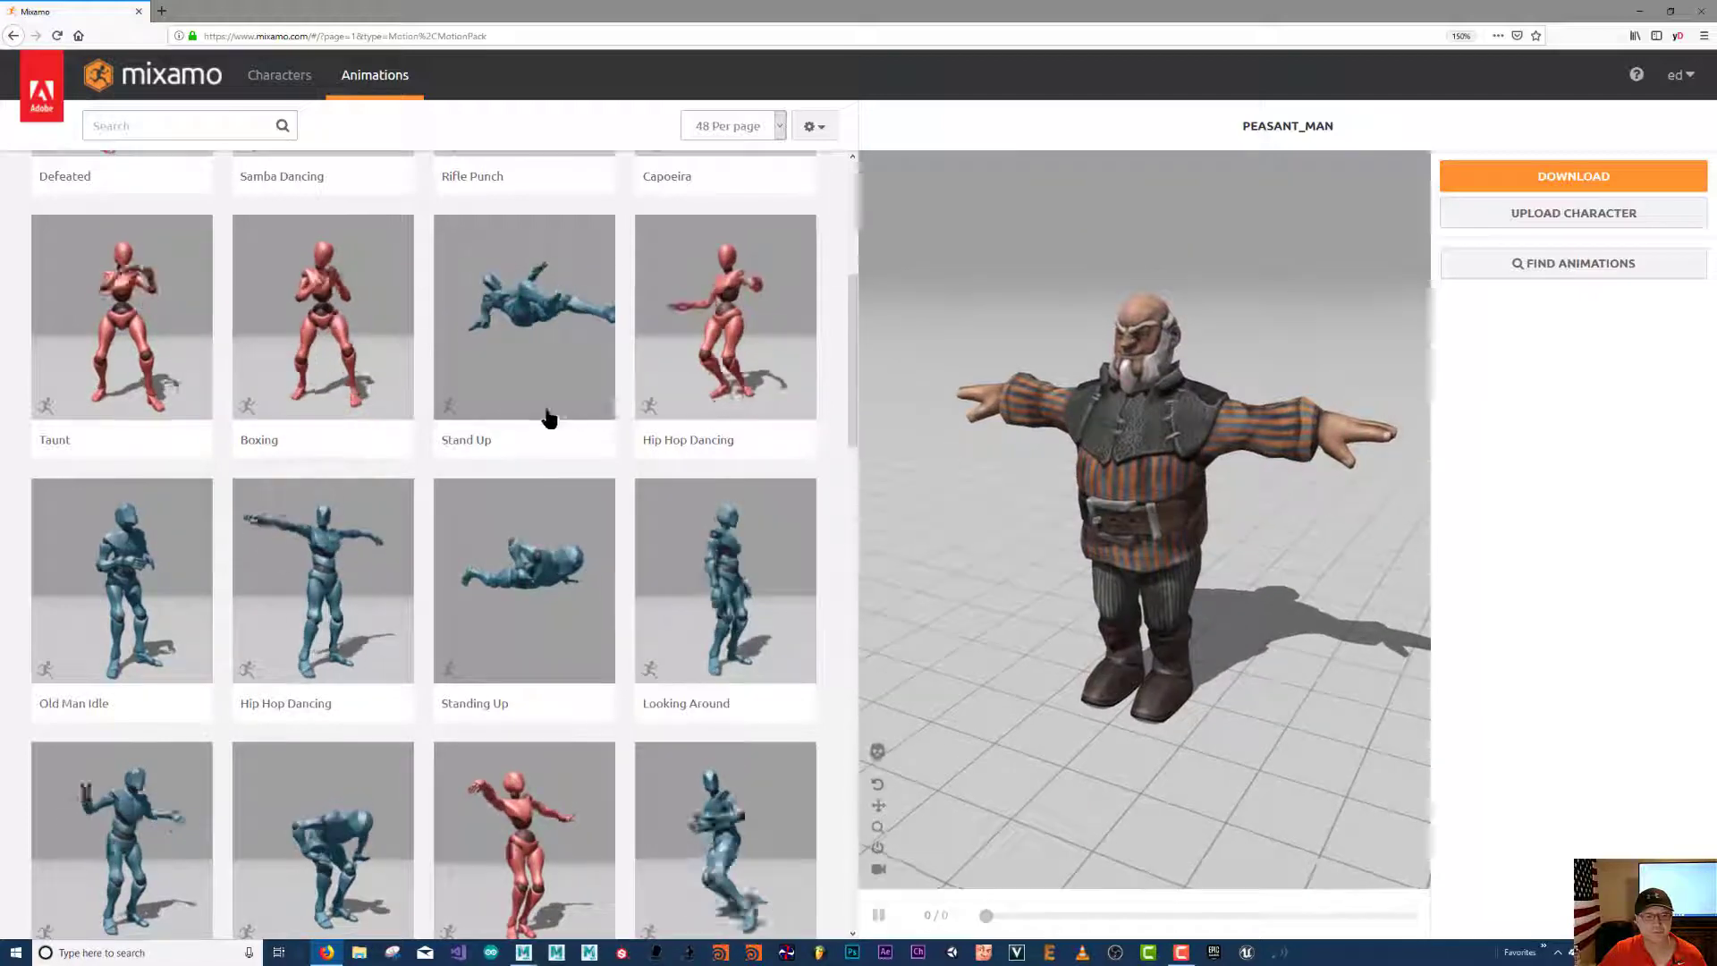
pyautogui.click(331, 319)
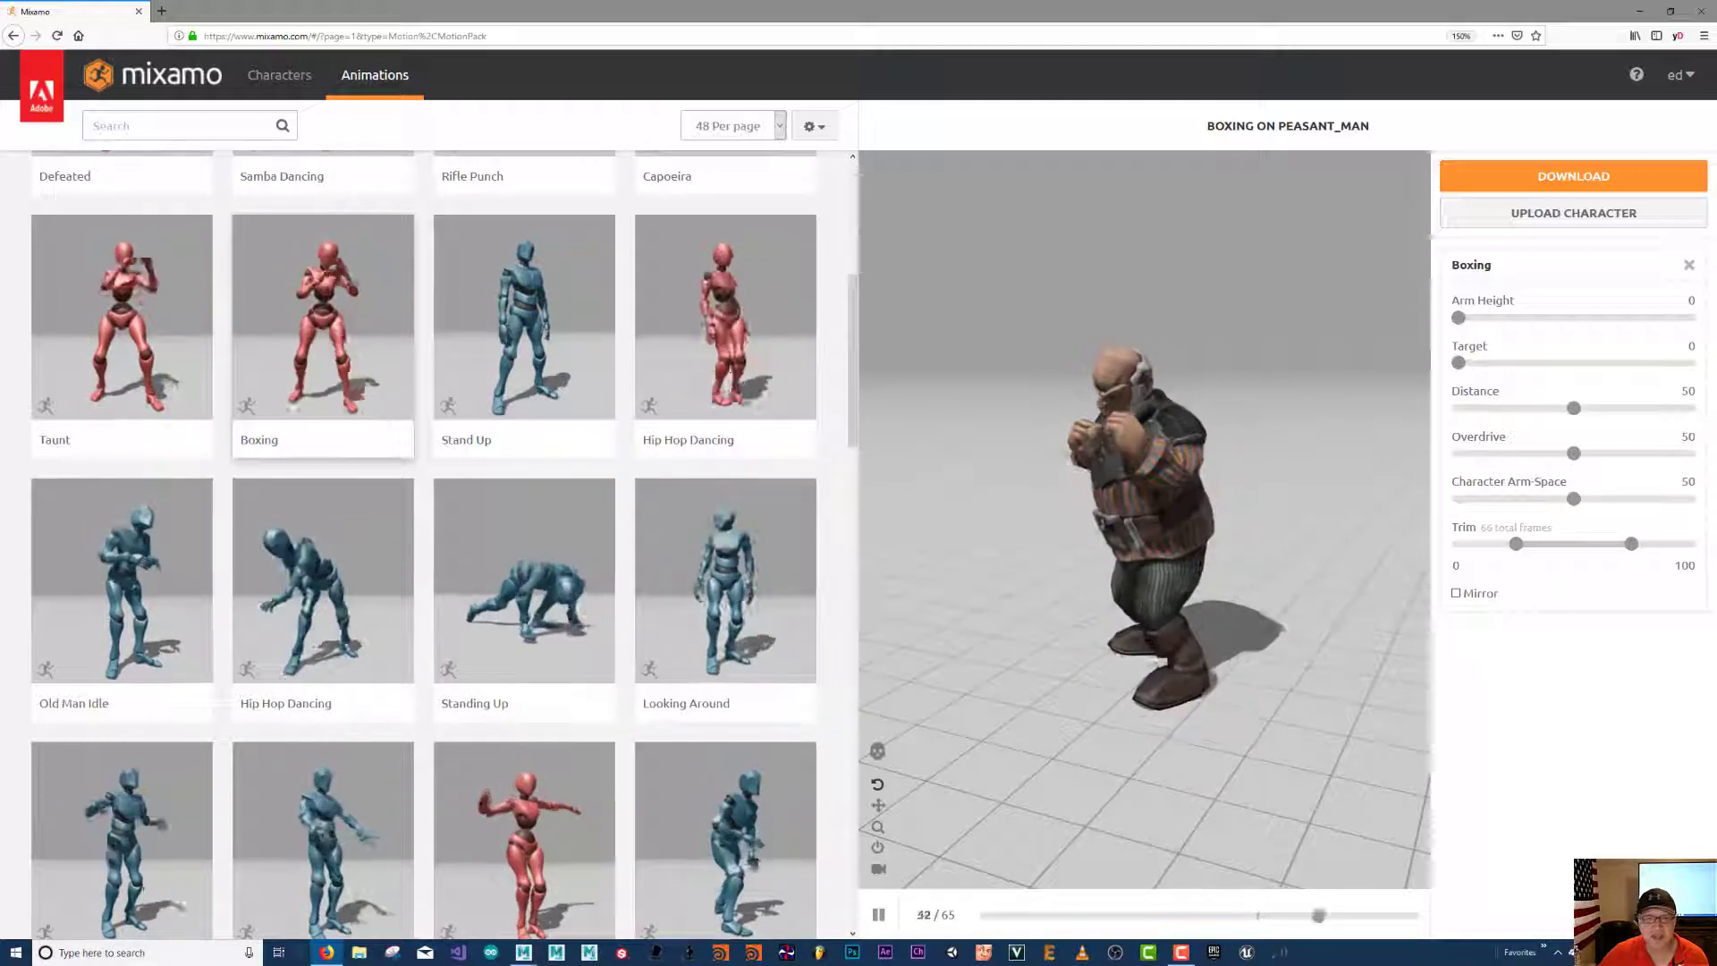
pyautogui.moveTo(1395, 529); pyautogui.dragTo(863, 518)
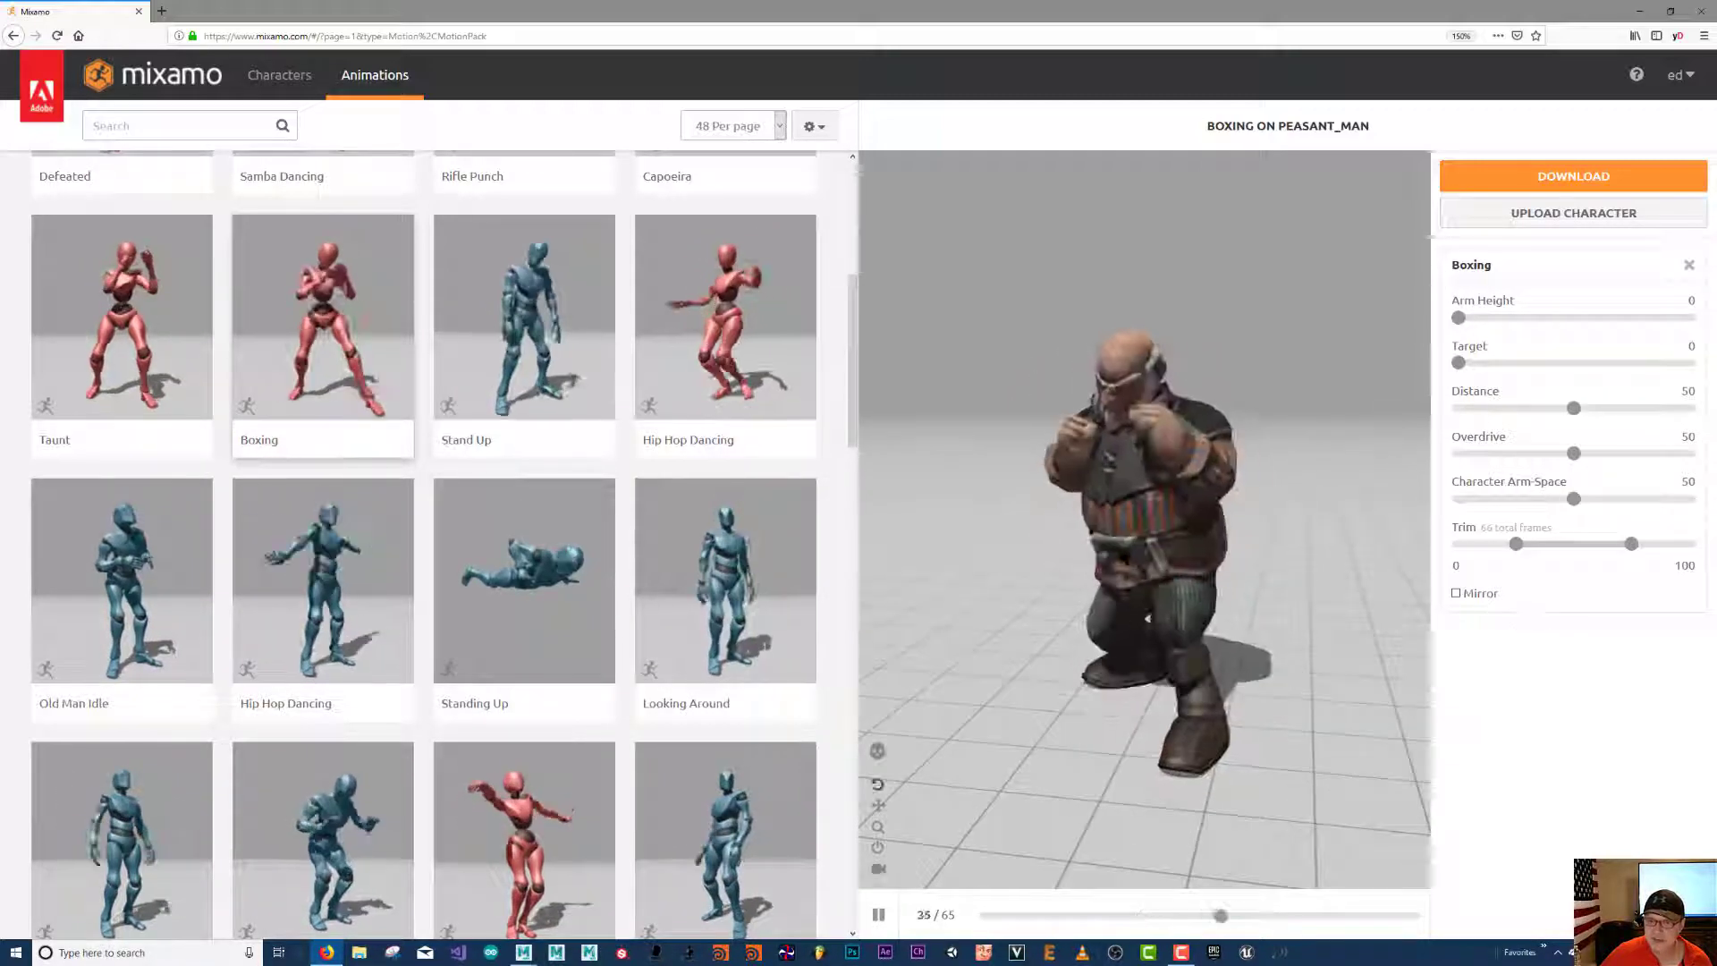
pyautogui.moveTo(1377, 555); pyautogui.dragTo(1008, 502)
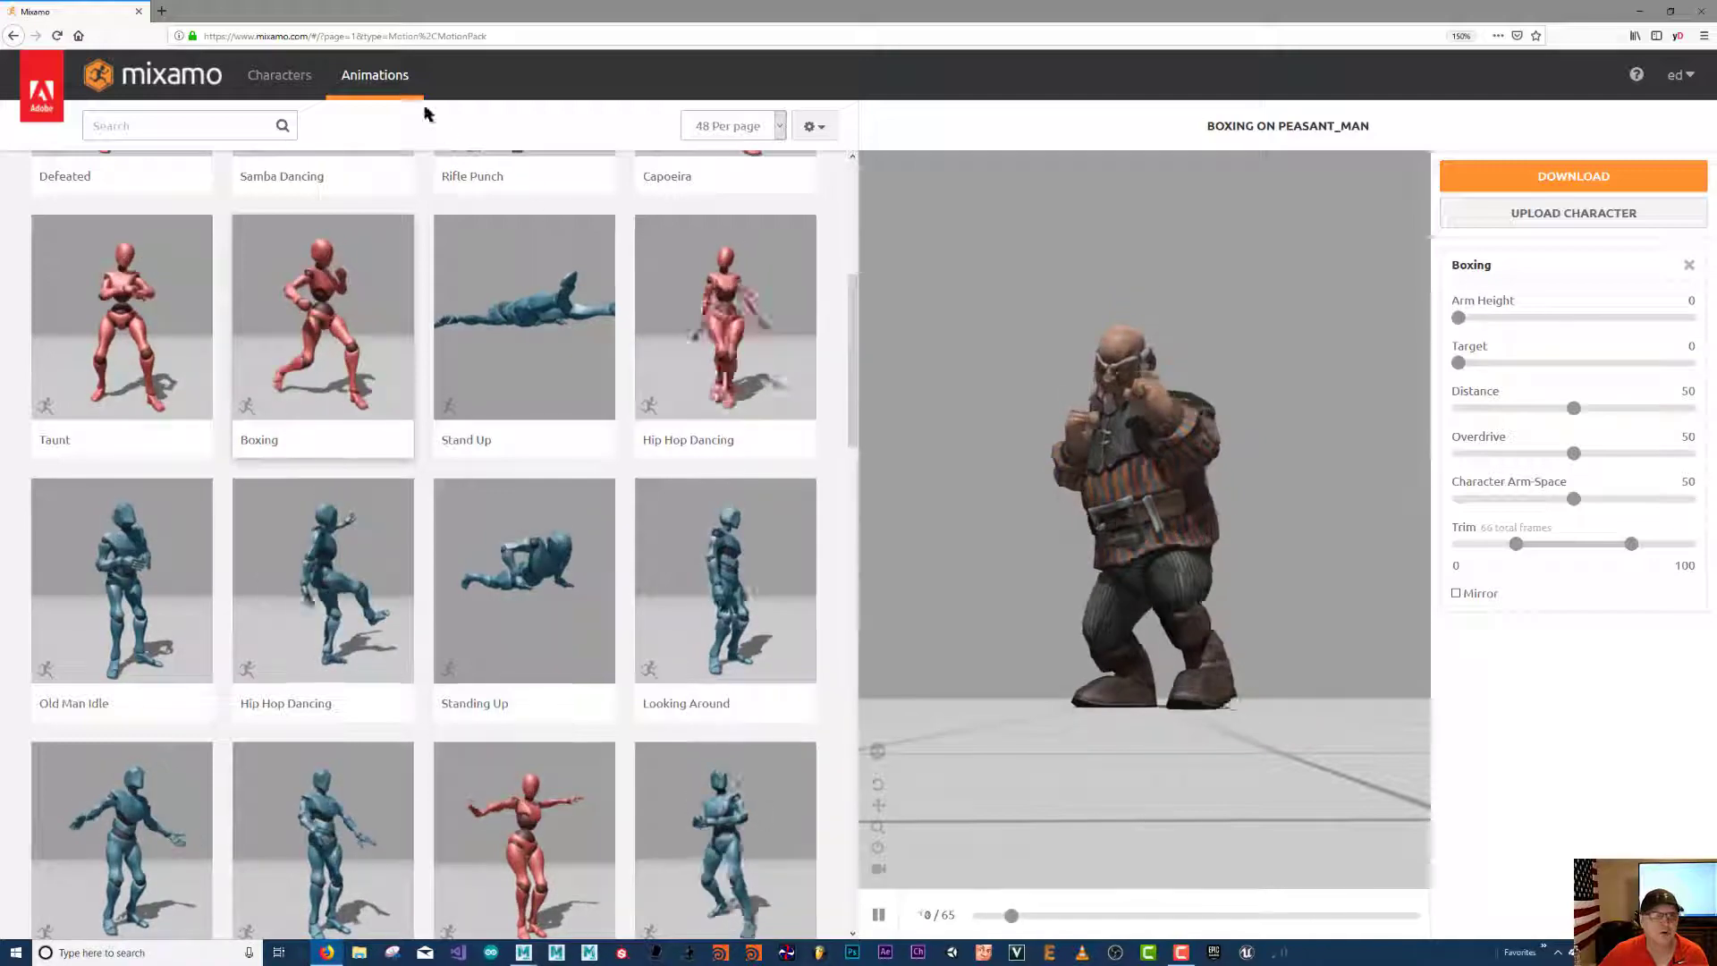
pyautogui.scroll(-5, 615, 559)
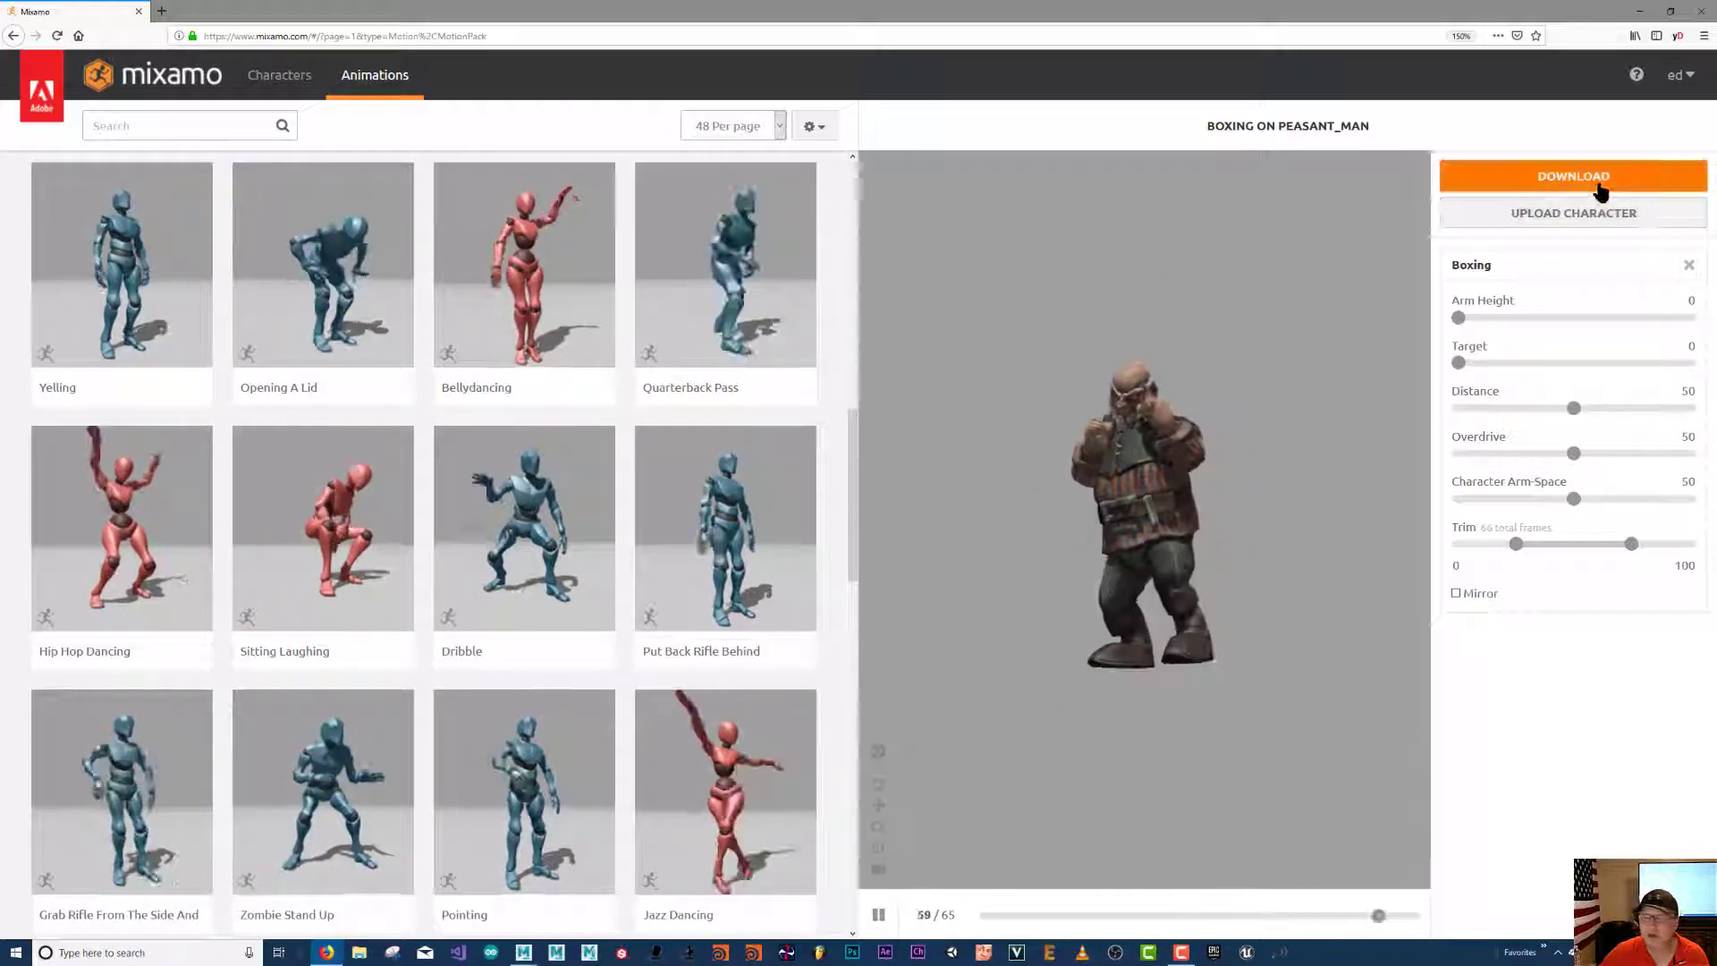
# - Download the Boxing animation as an FBX Without Skin and save Boxing.fbx to disk
pyautogui.click(1599, 182)
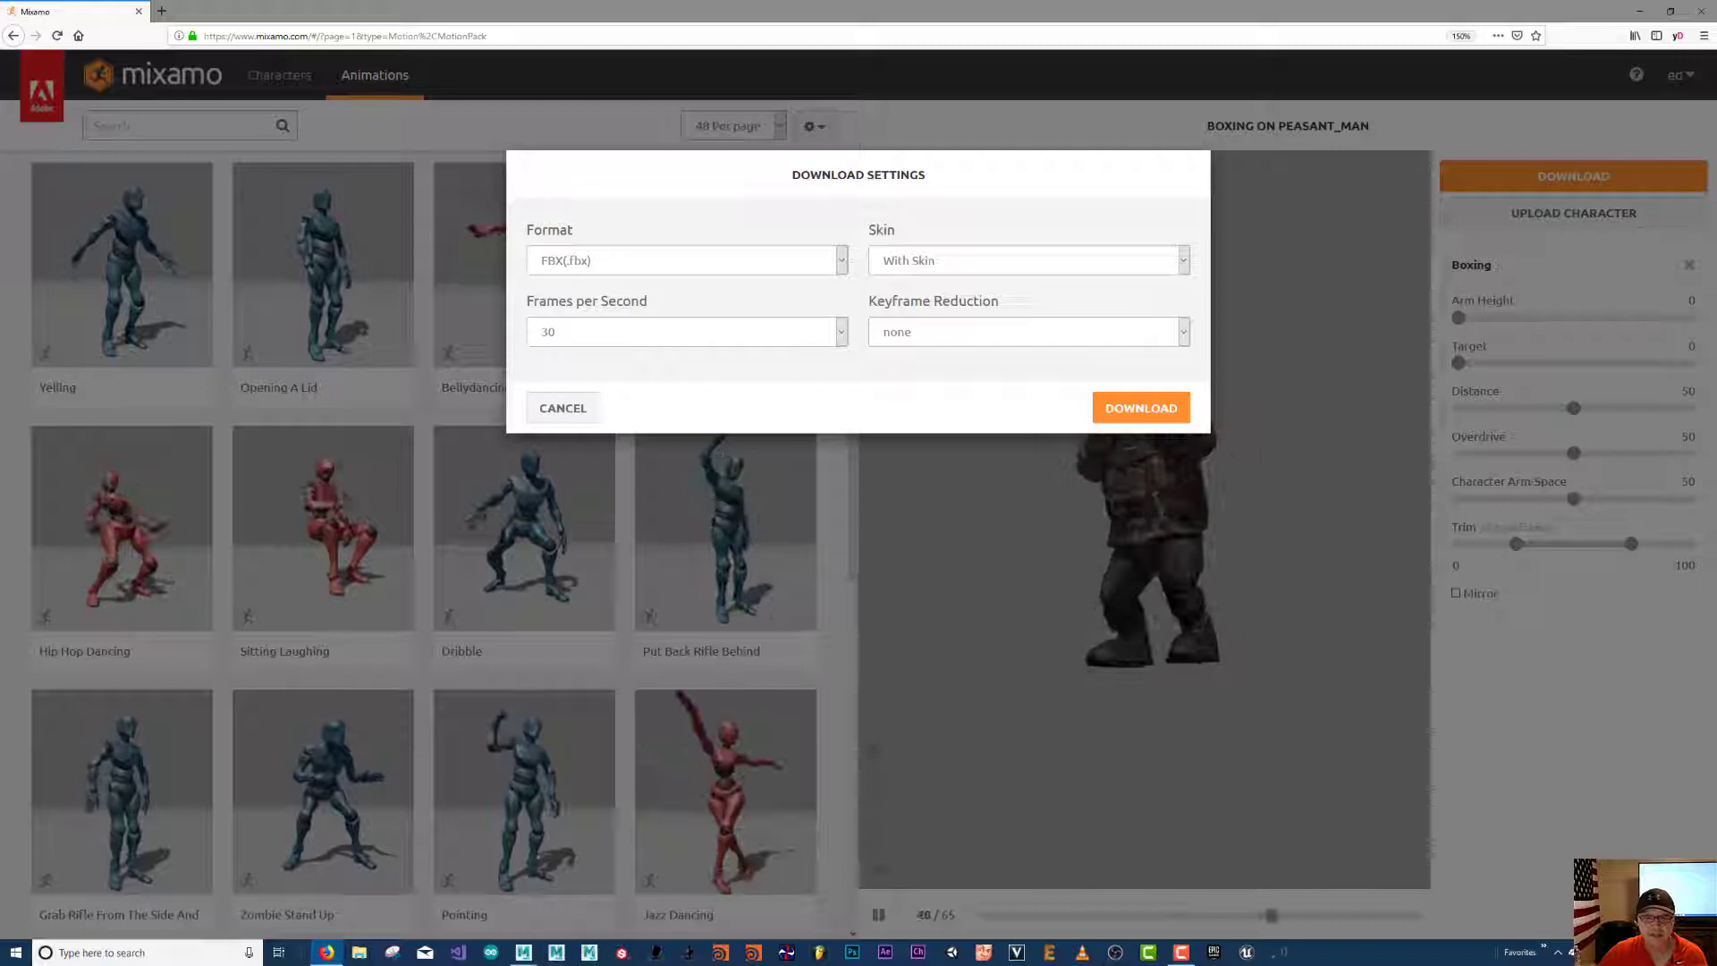
pyautogui.click(1184, 260)
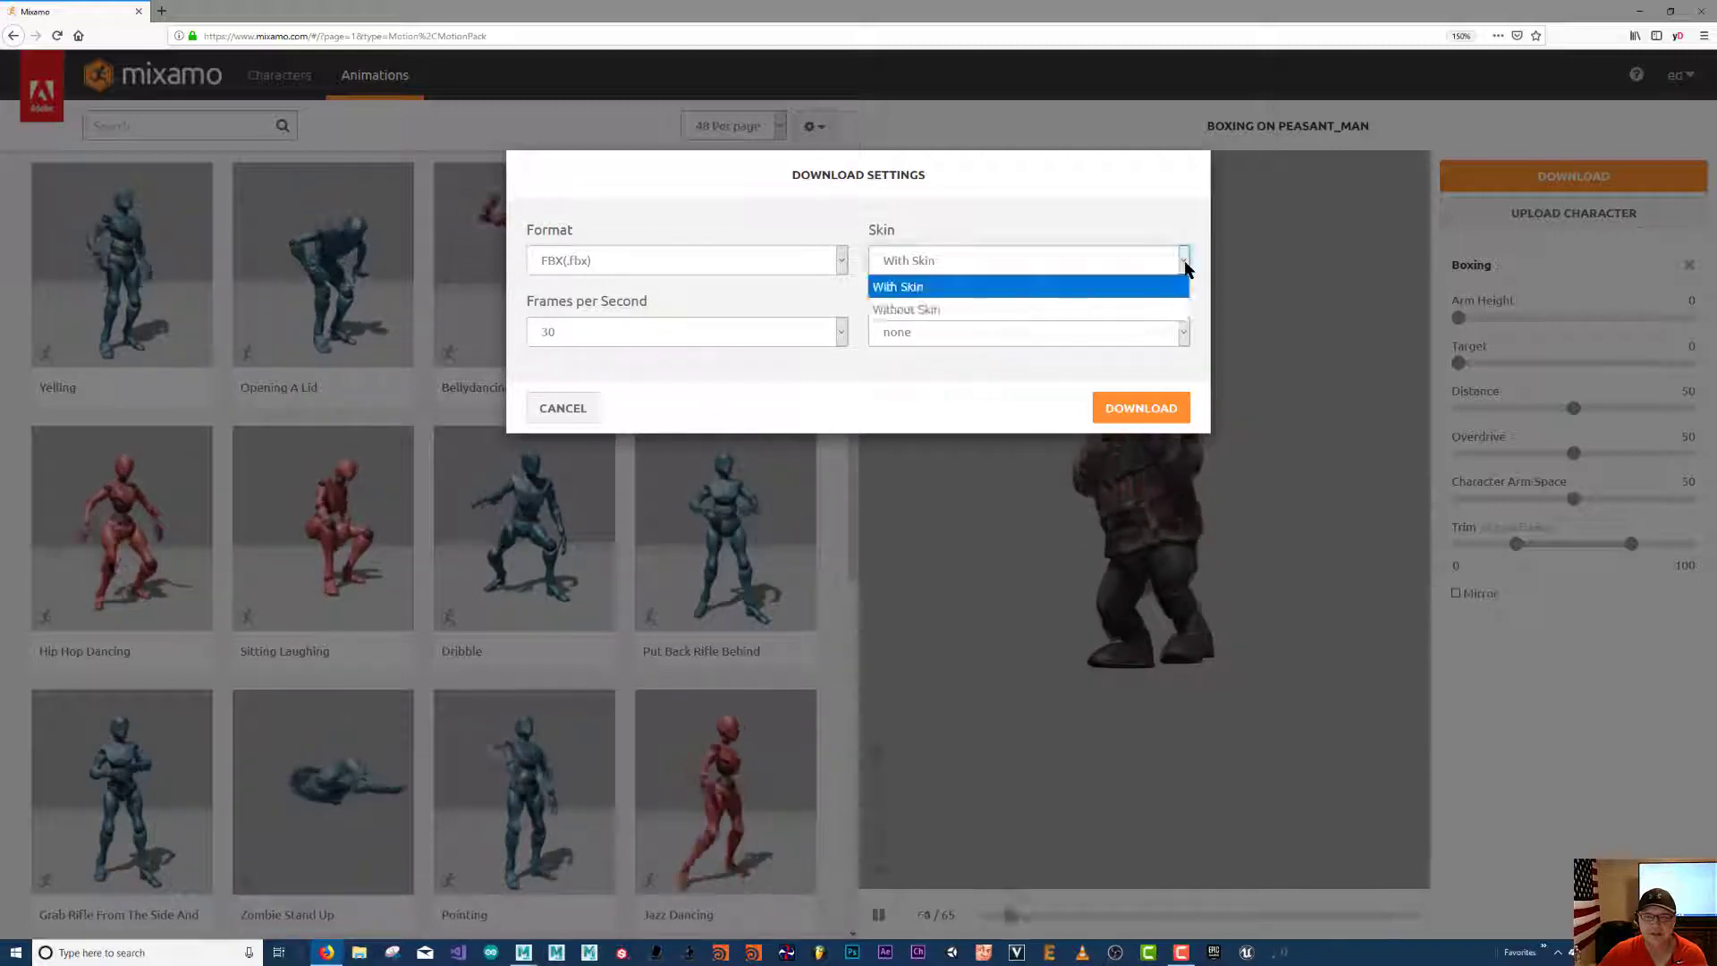
pyautogui.click(920, 306)
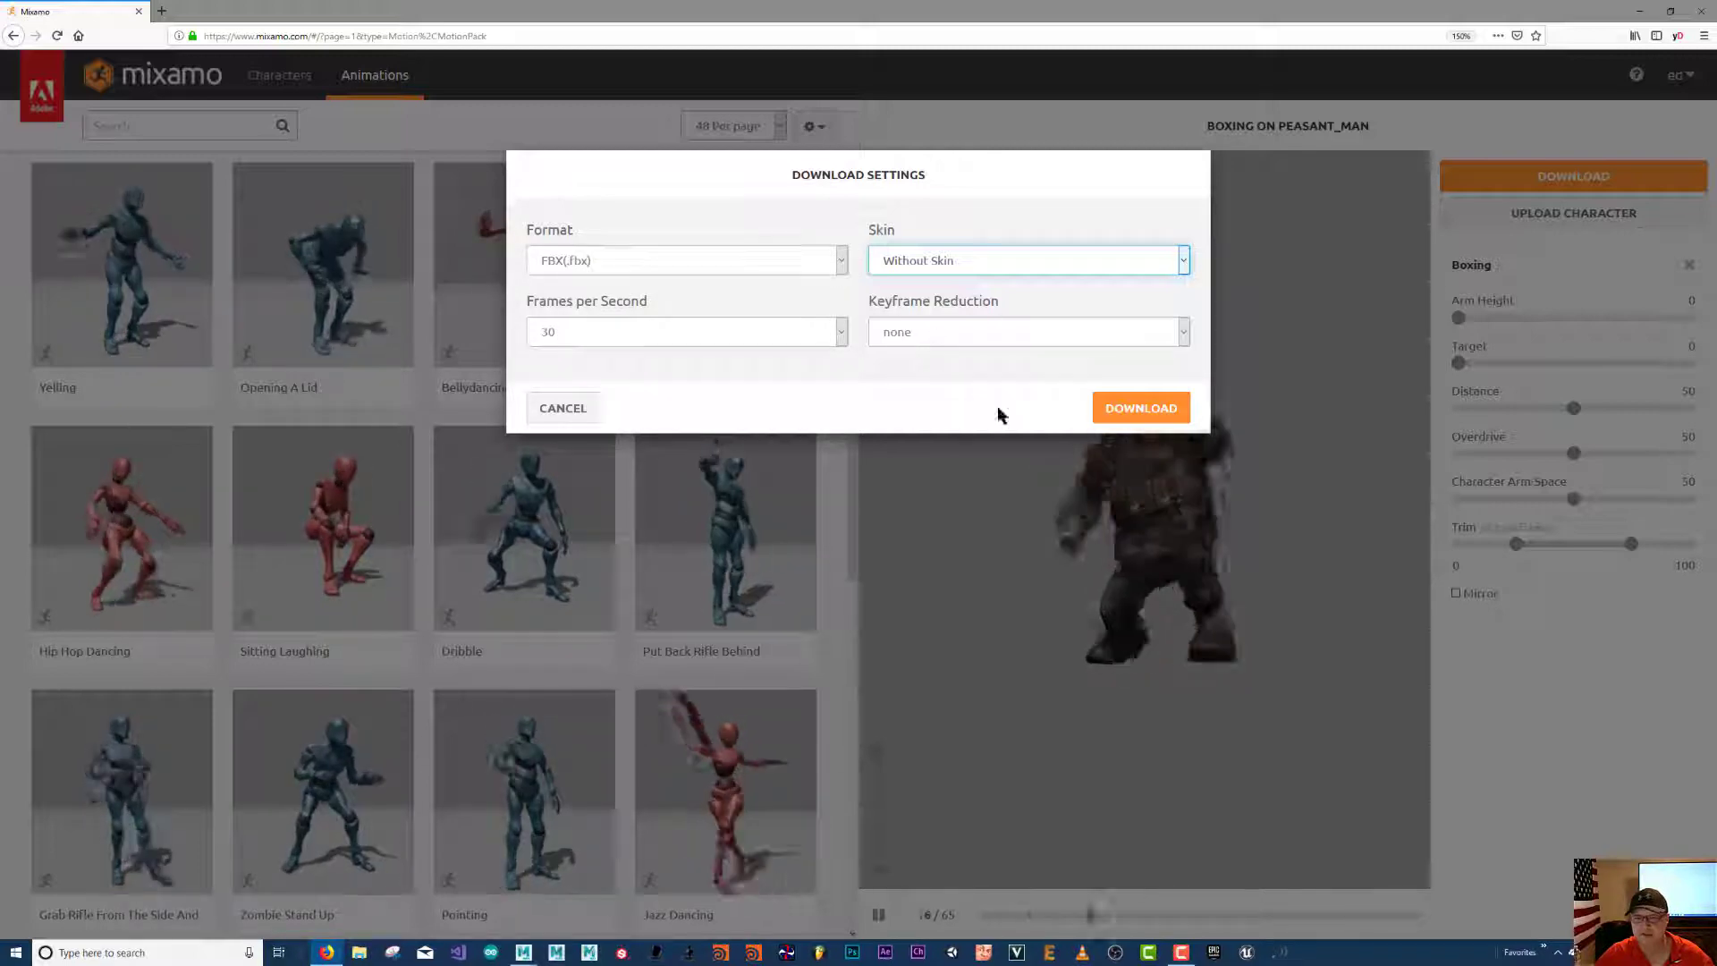
pyautogui.click(1139, 414)
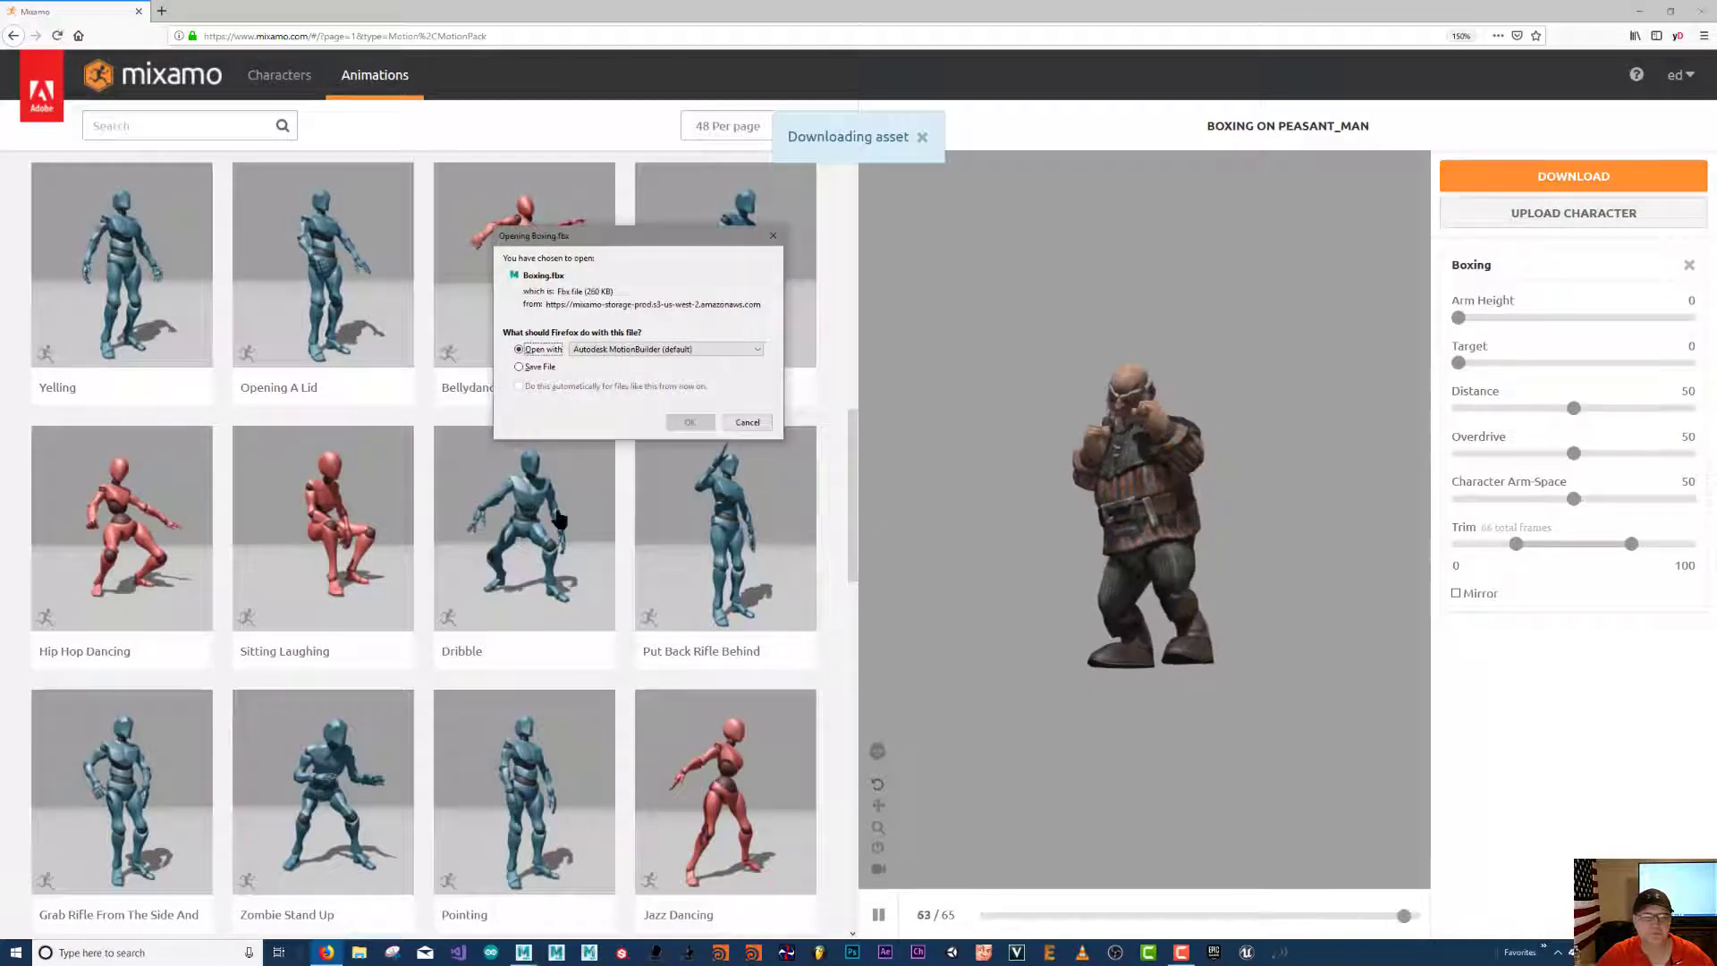
pyautogui.click(537, 368)
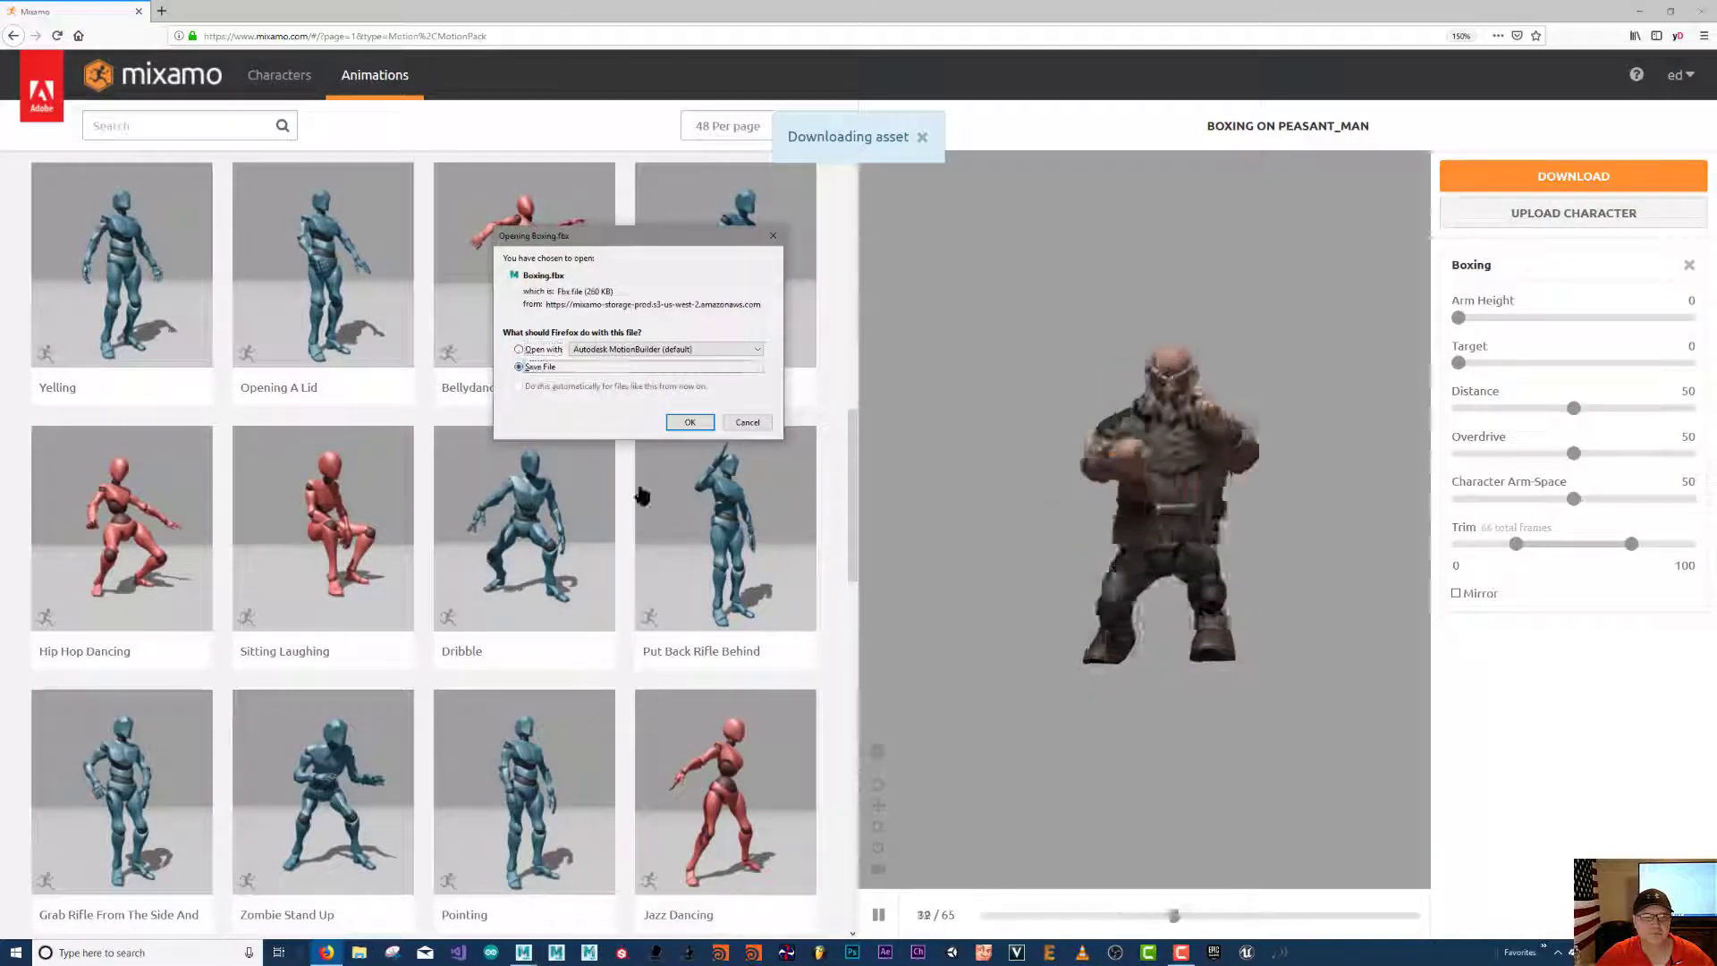
pyautogui.click(689, 422)
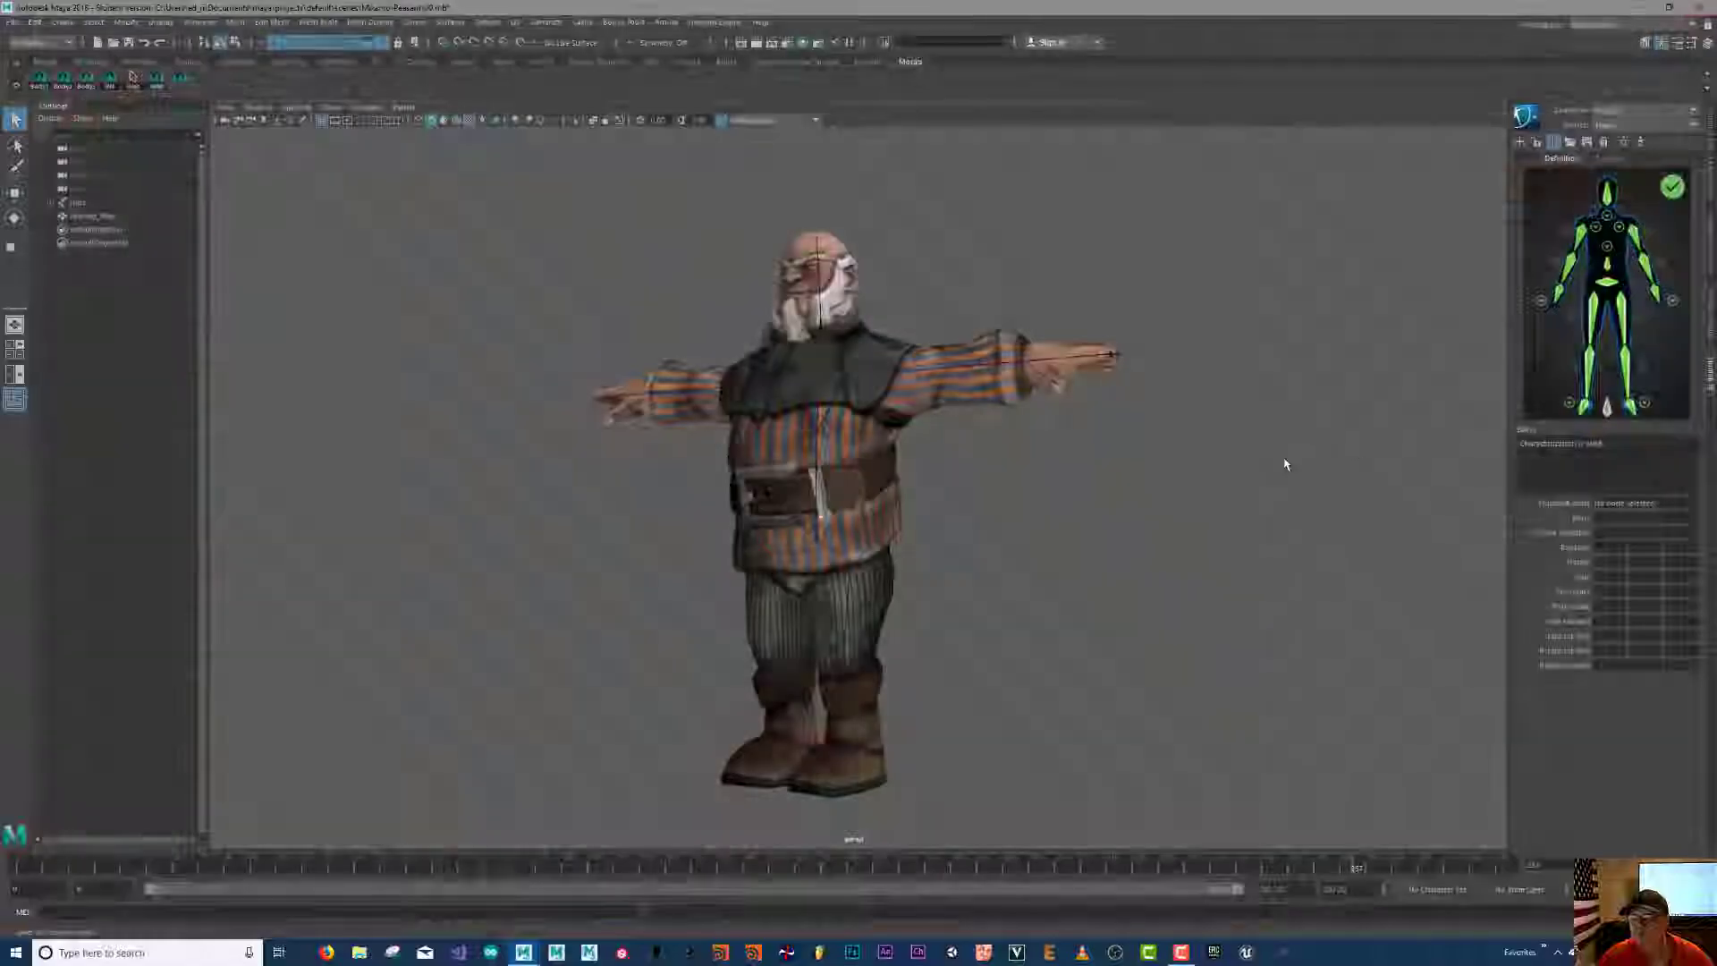
# - Restore down Maya and select Boxing.fbx in File Explorer's Downloads folder
pyautogui.click(1668, 8)
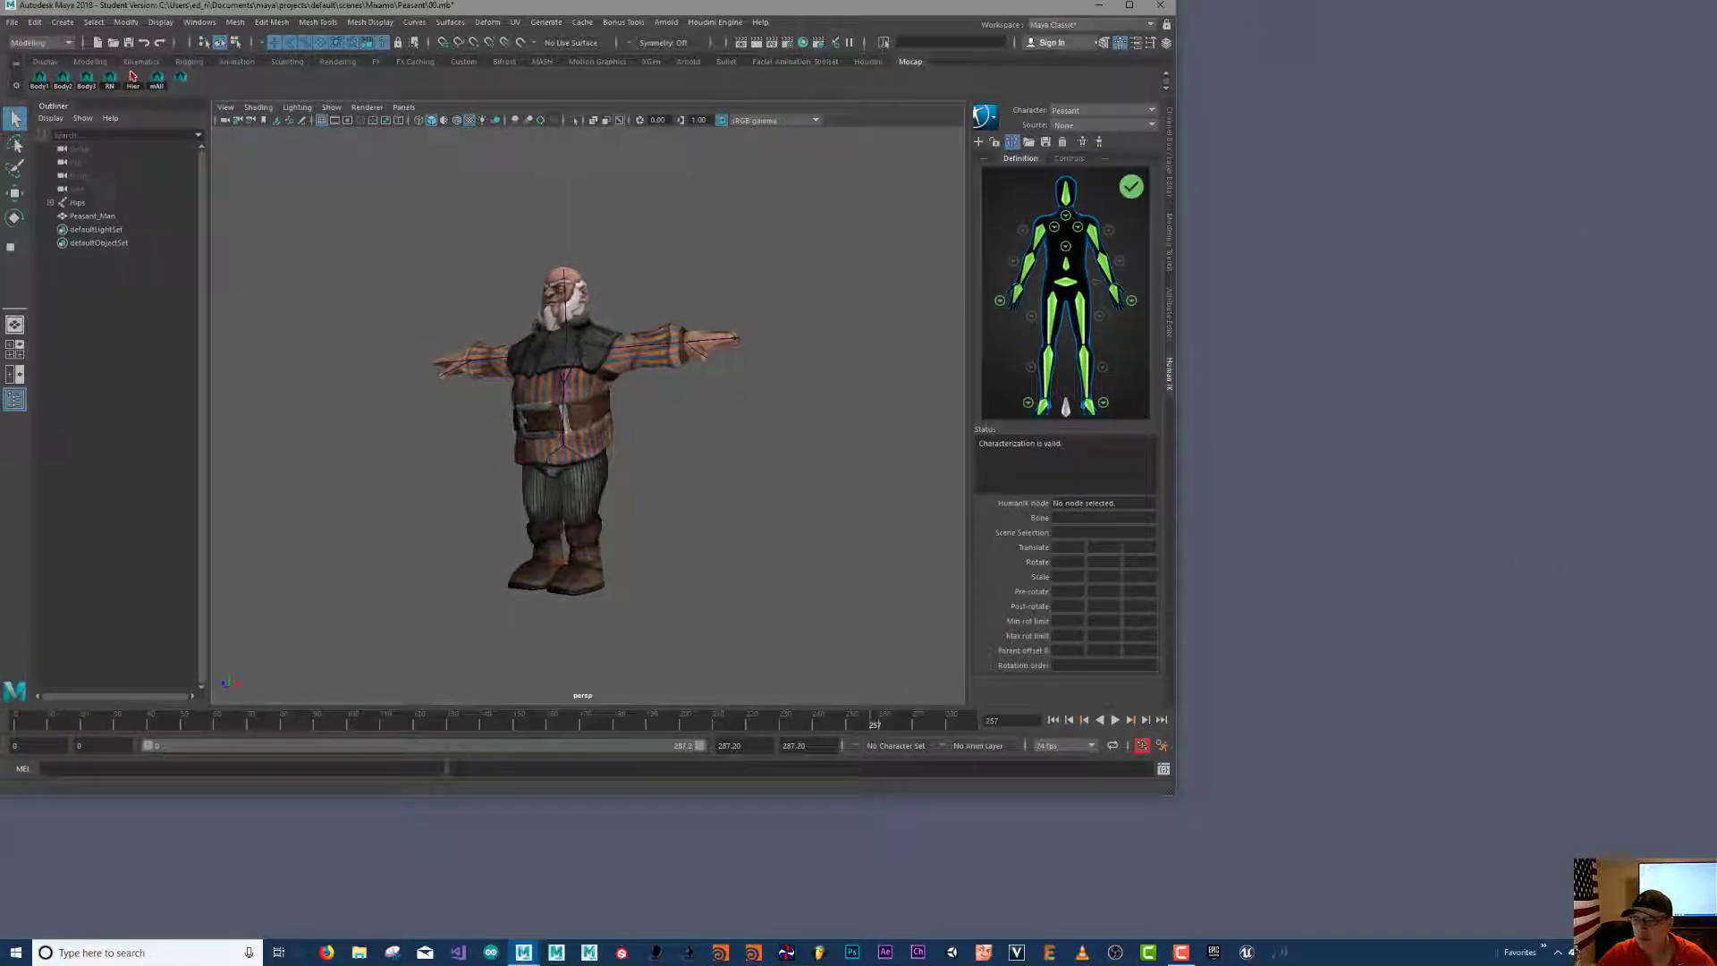
pyautogui.click(358, 952)
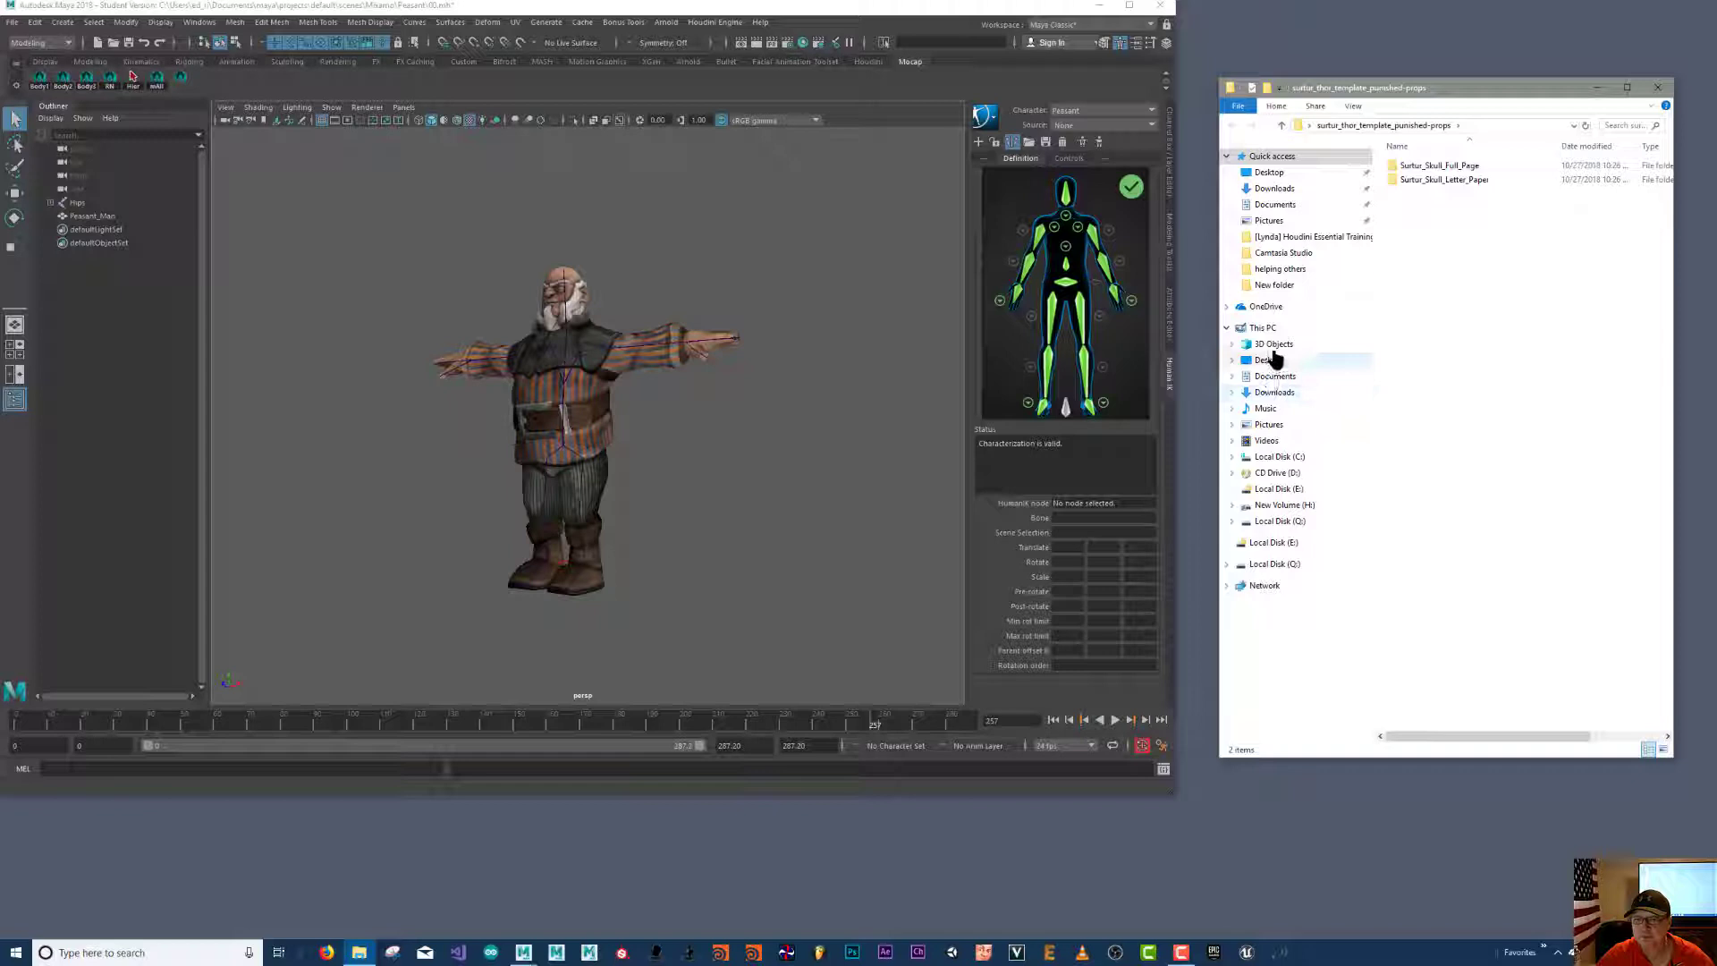
pyautogui.click(1268, 393)
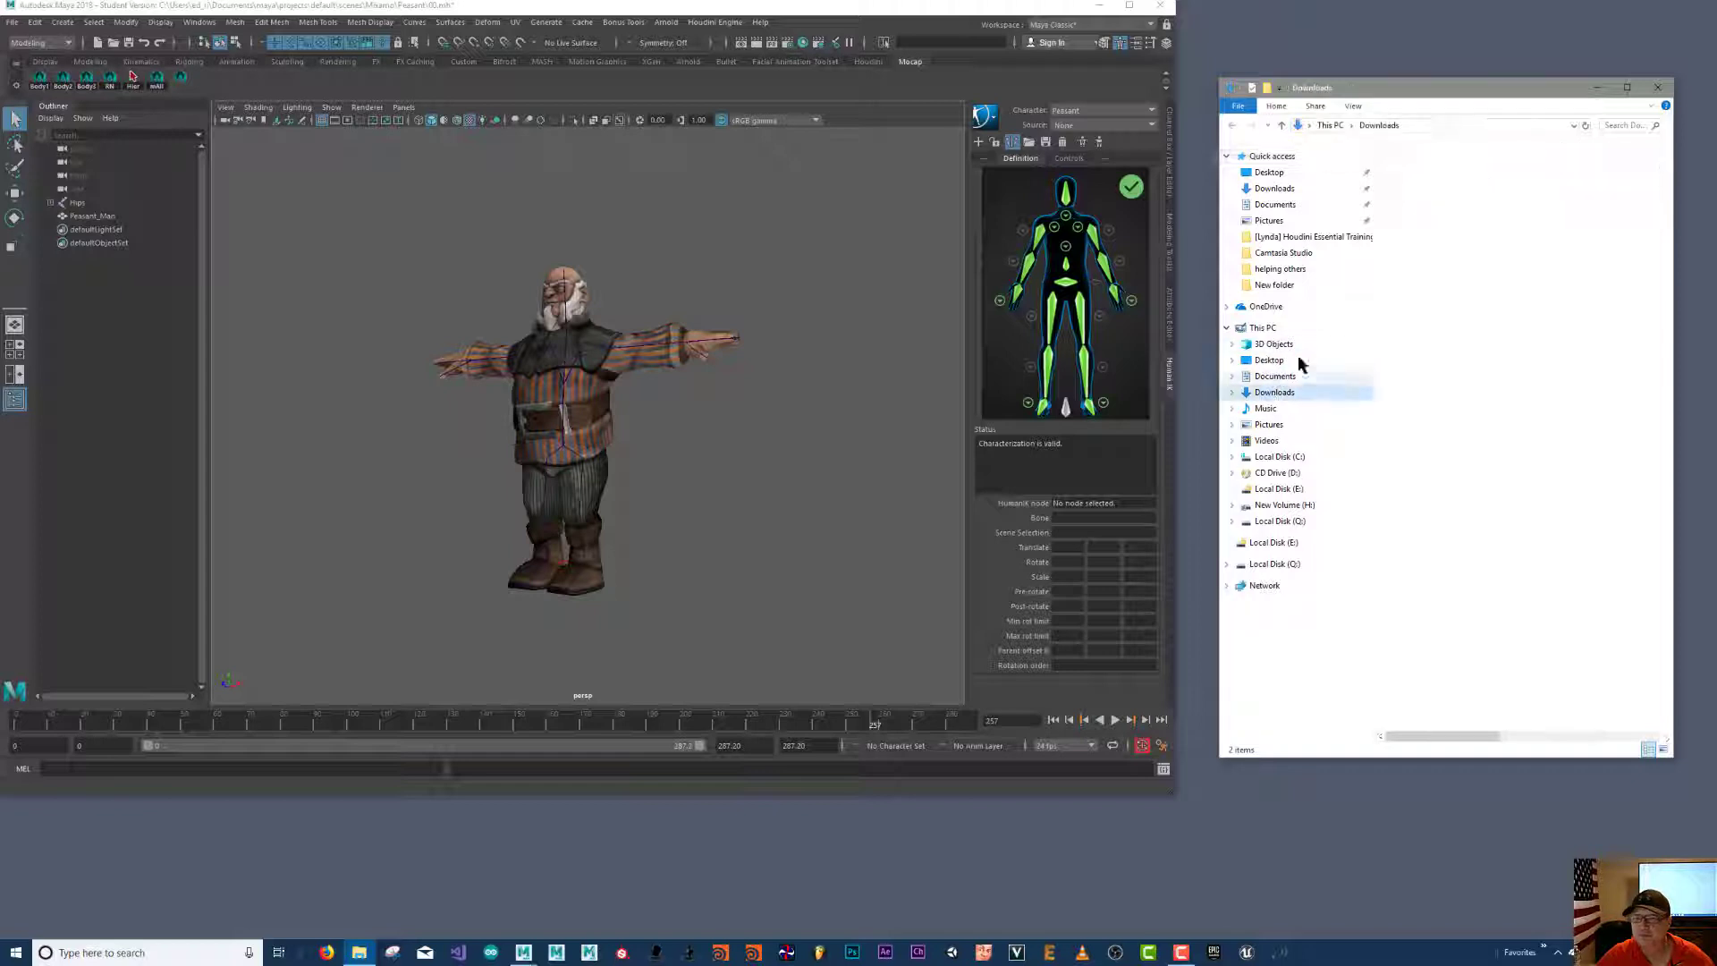
pyautogui.click(1418, 308)
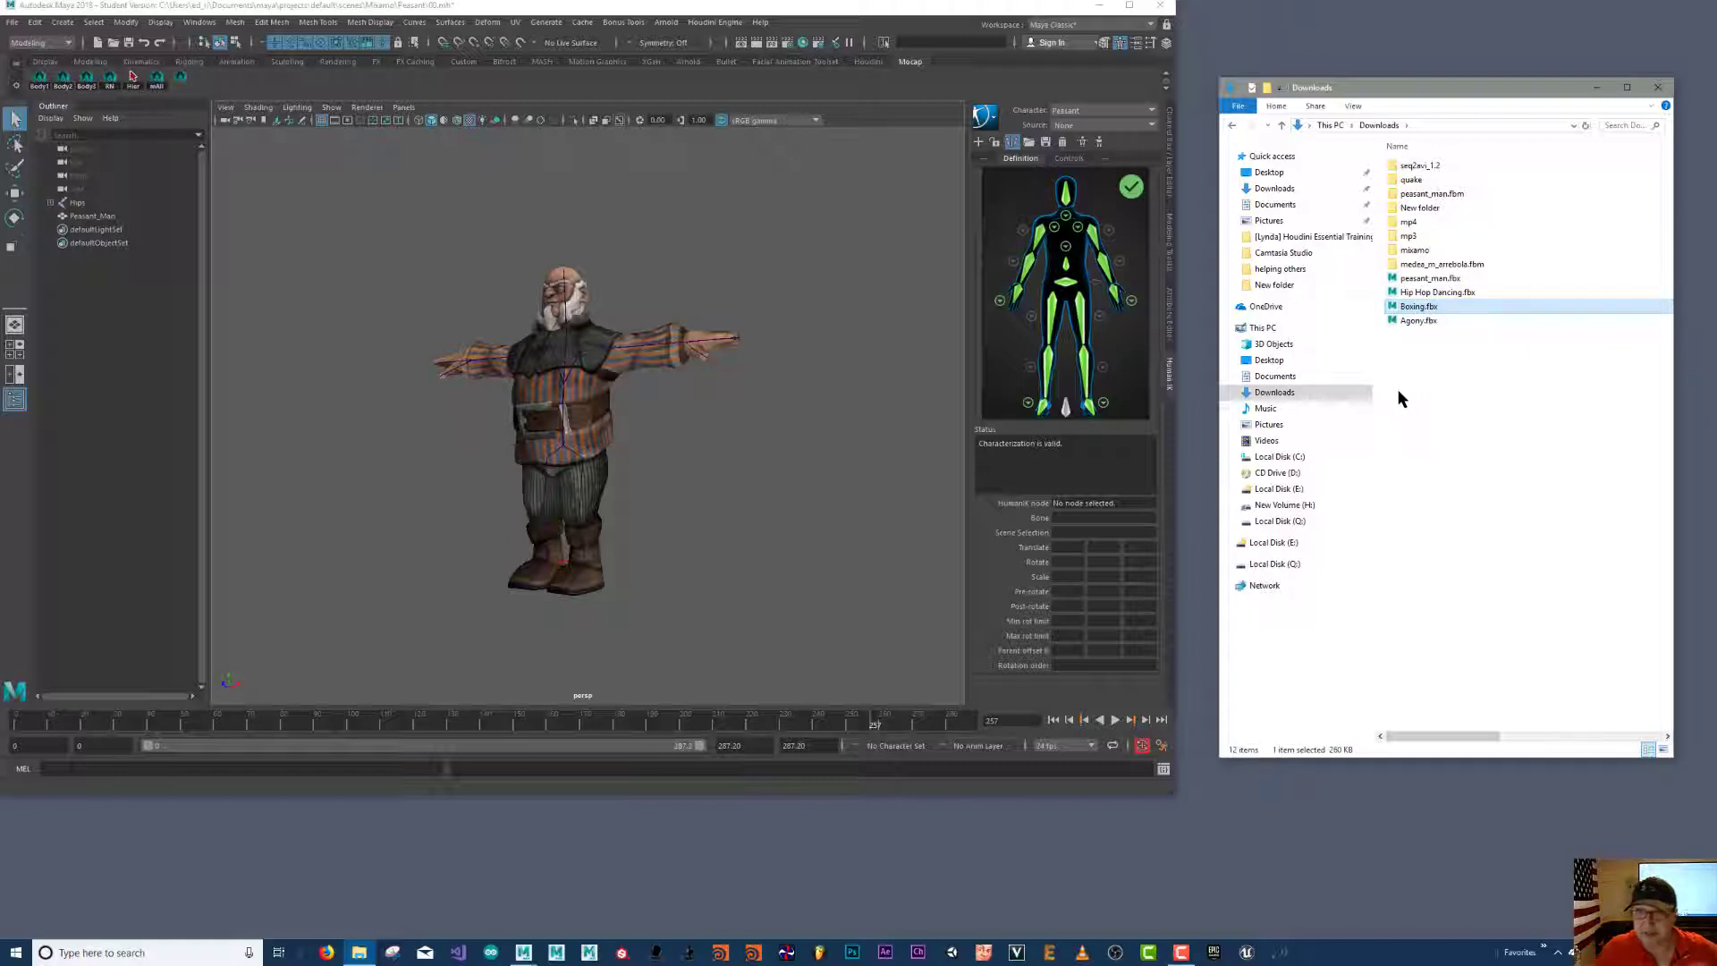
# - Import Boxing.fbx into the Maya viewport and orbit to view the peasant's boxing pose
pyautogui.moveTo(1415, 313); pyautogui.dragTo(780, 453)
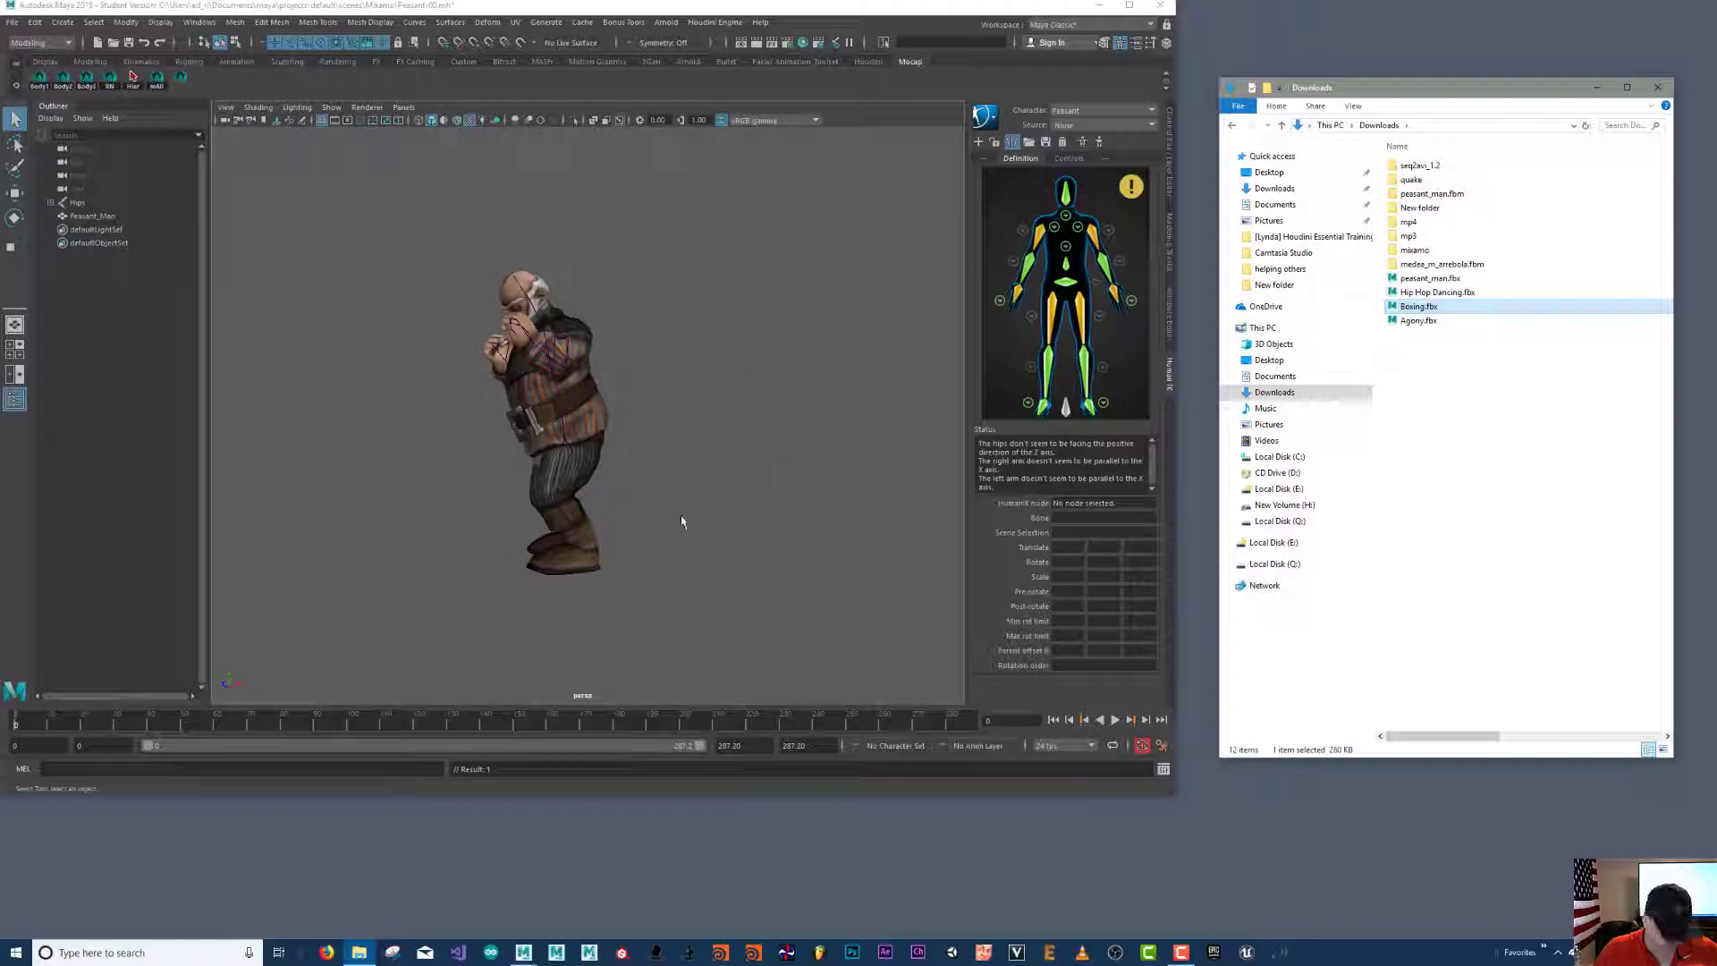
pyautogui.keyDown('alt'); pyautogui.moveTo(642, 528); pyautogui.dragTo(713, 501); pyautogui.keyUp('alt')
pyautogui.scroll(5, 746, 519)
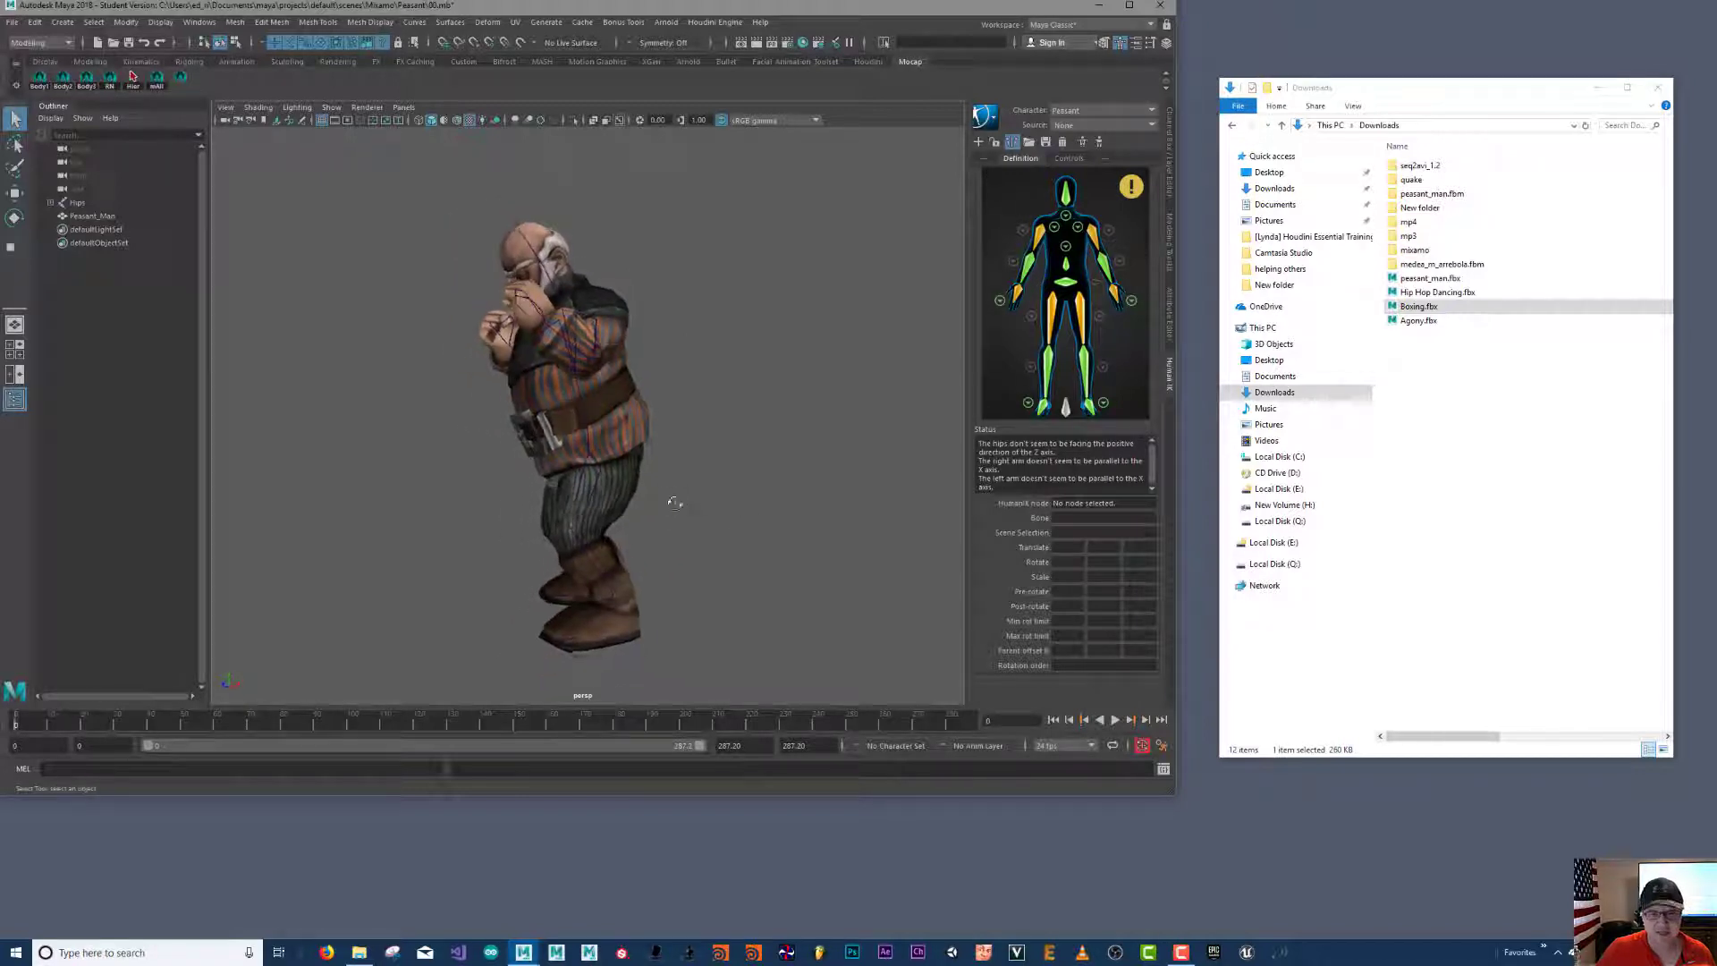
pyautogui.keyDown('alt'); pyautogui.moveTo(675, 503); pyautogui.dragTo(729, 496); pyautogui.keyUp('alt')
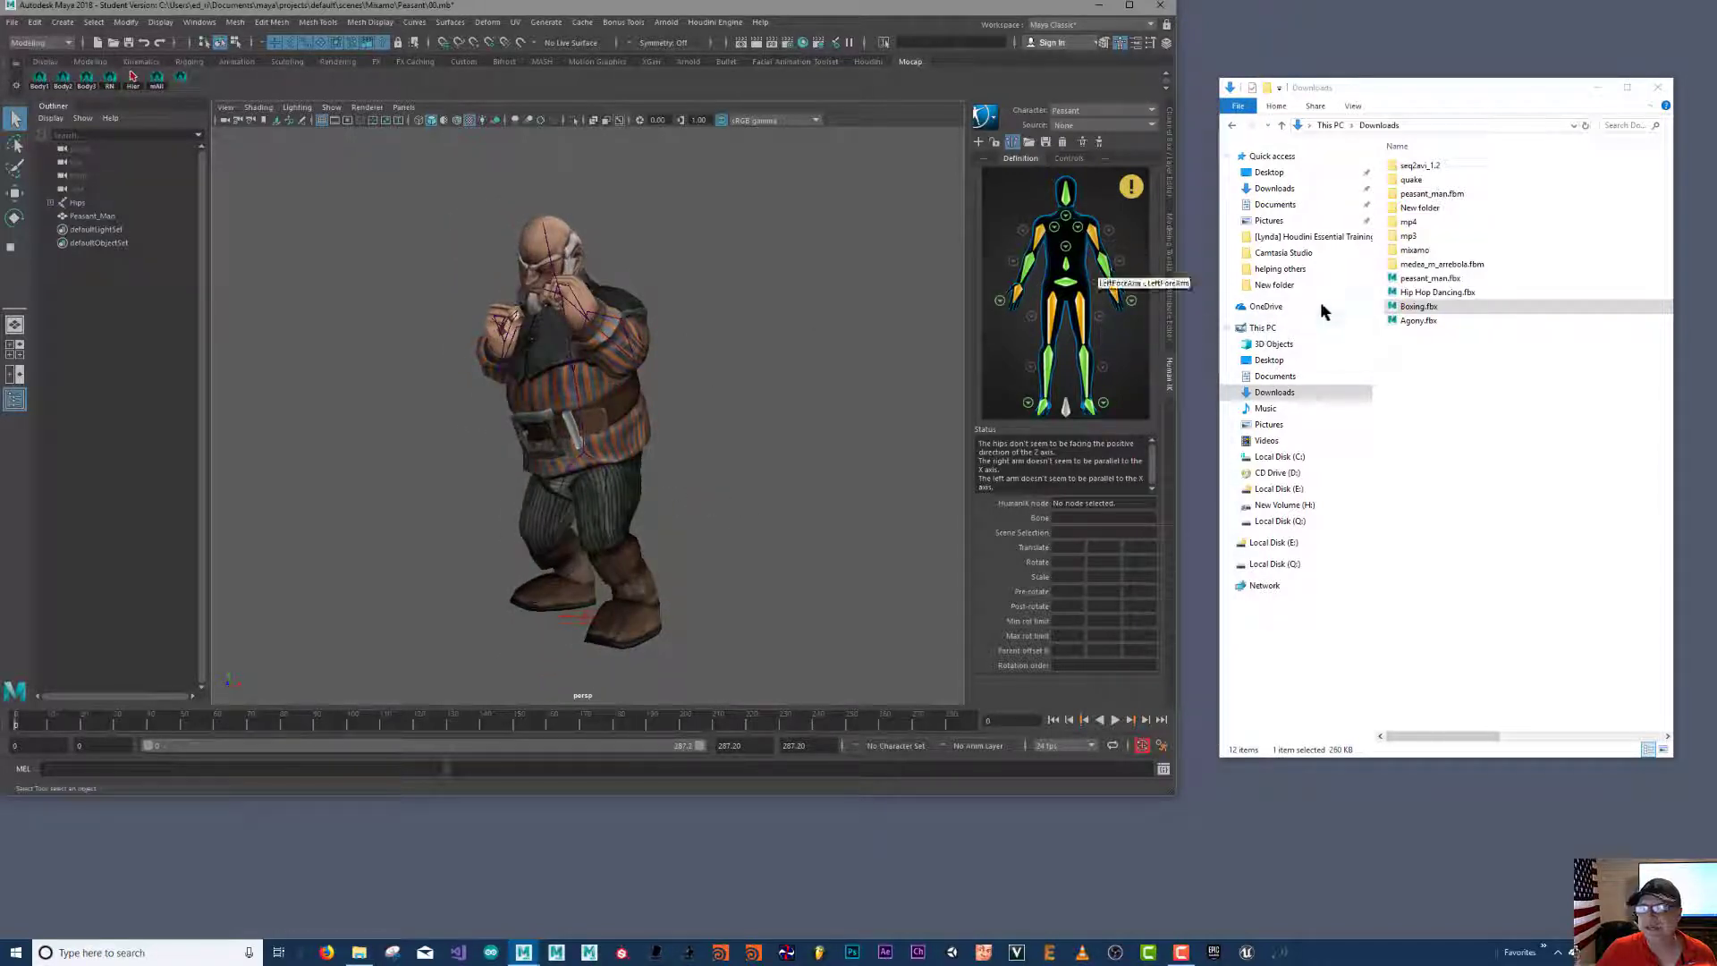
pyautogui.click(1409, 308)
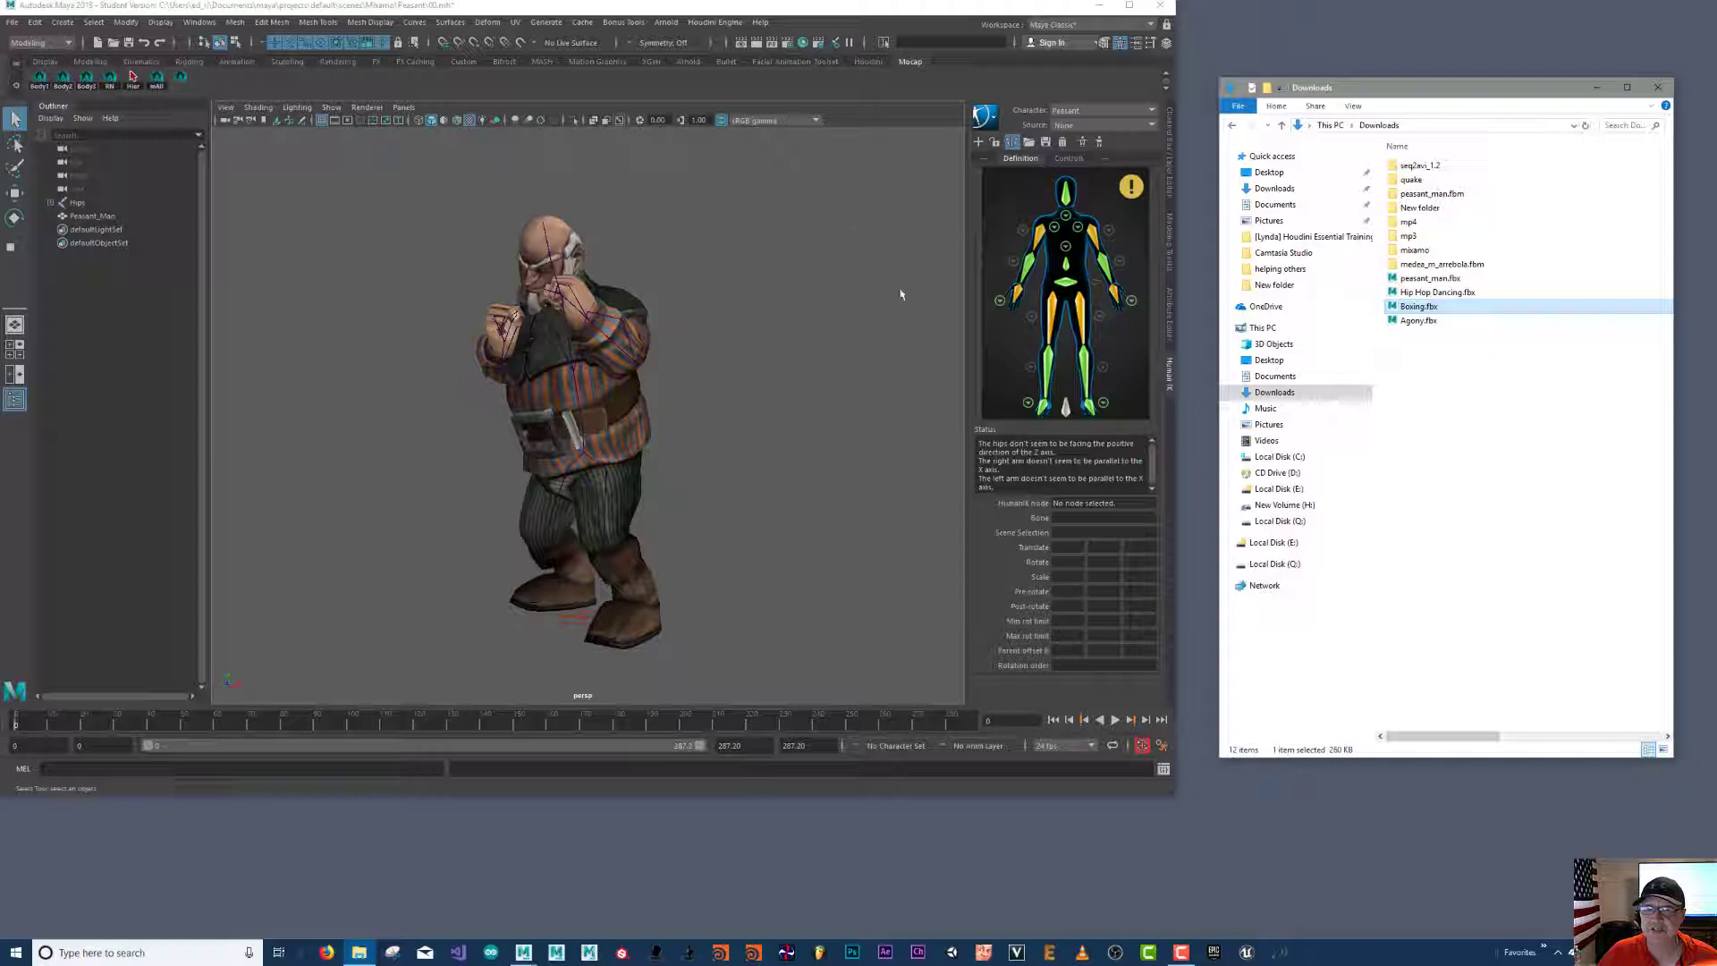
# - Play the Boxing animation on the timeline, then stop playback
pyautogui.click(756, 265)
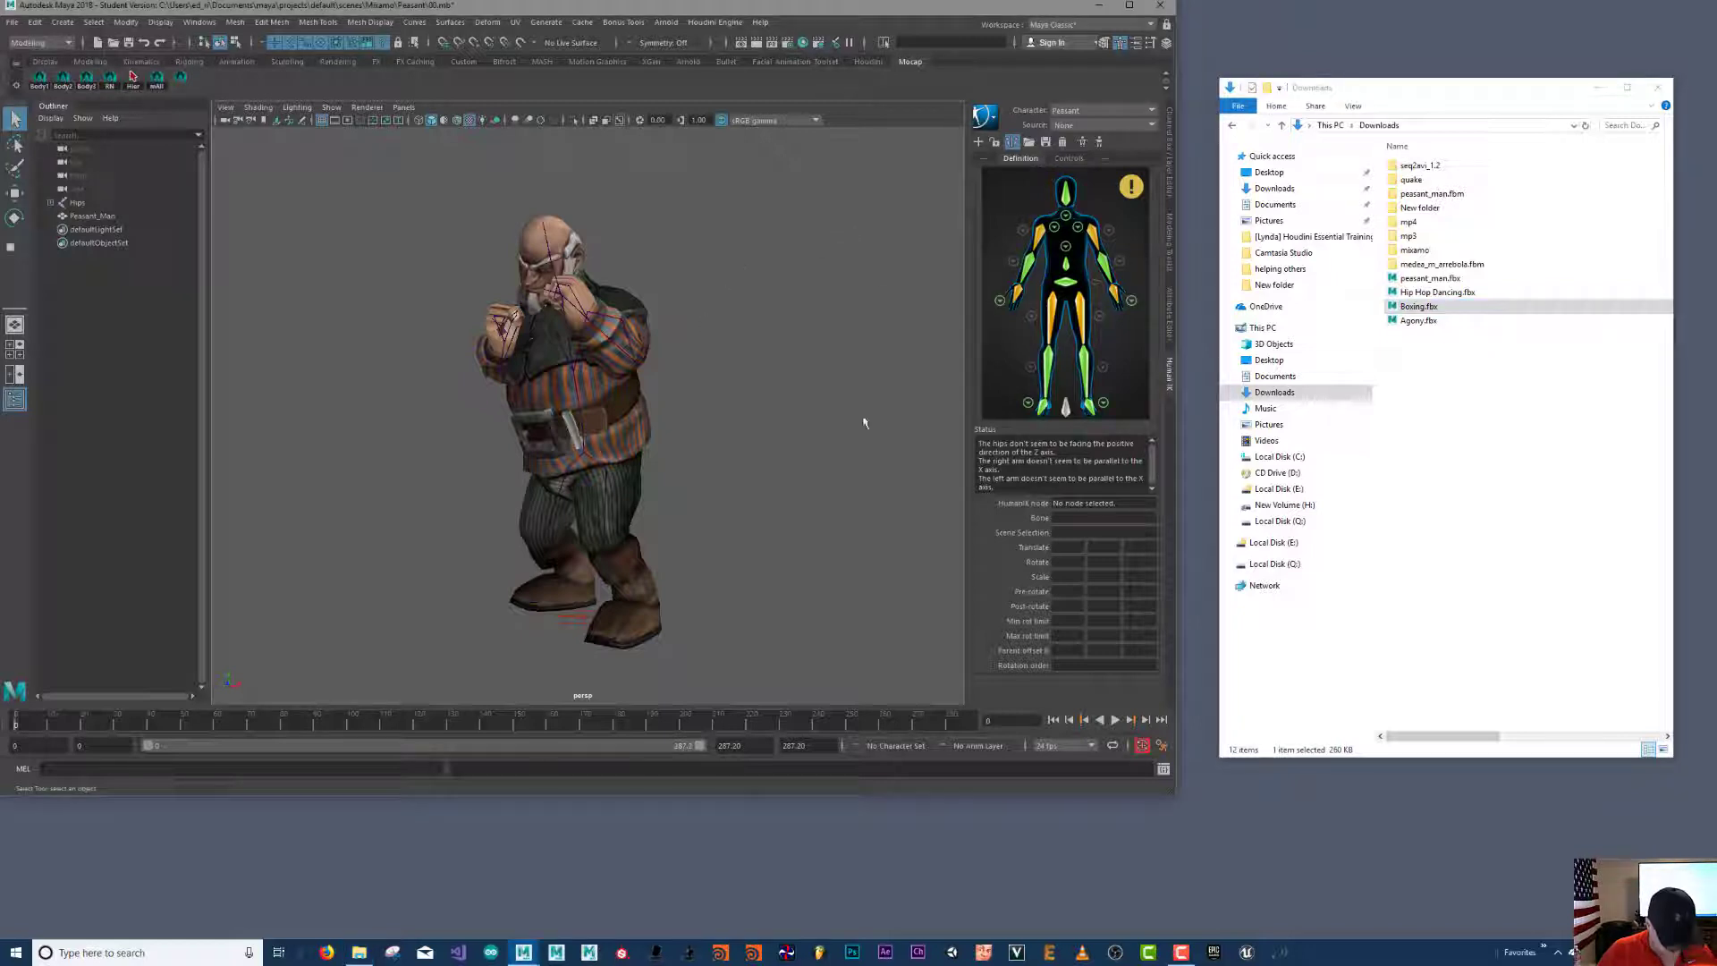
pyautogui.click(1114, 720)
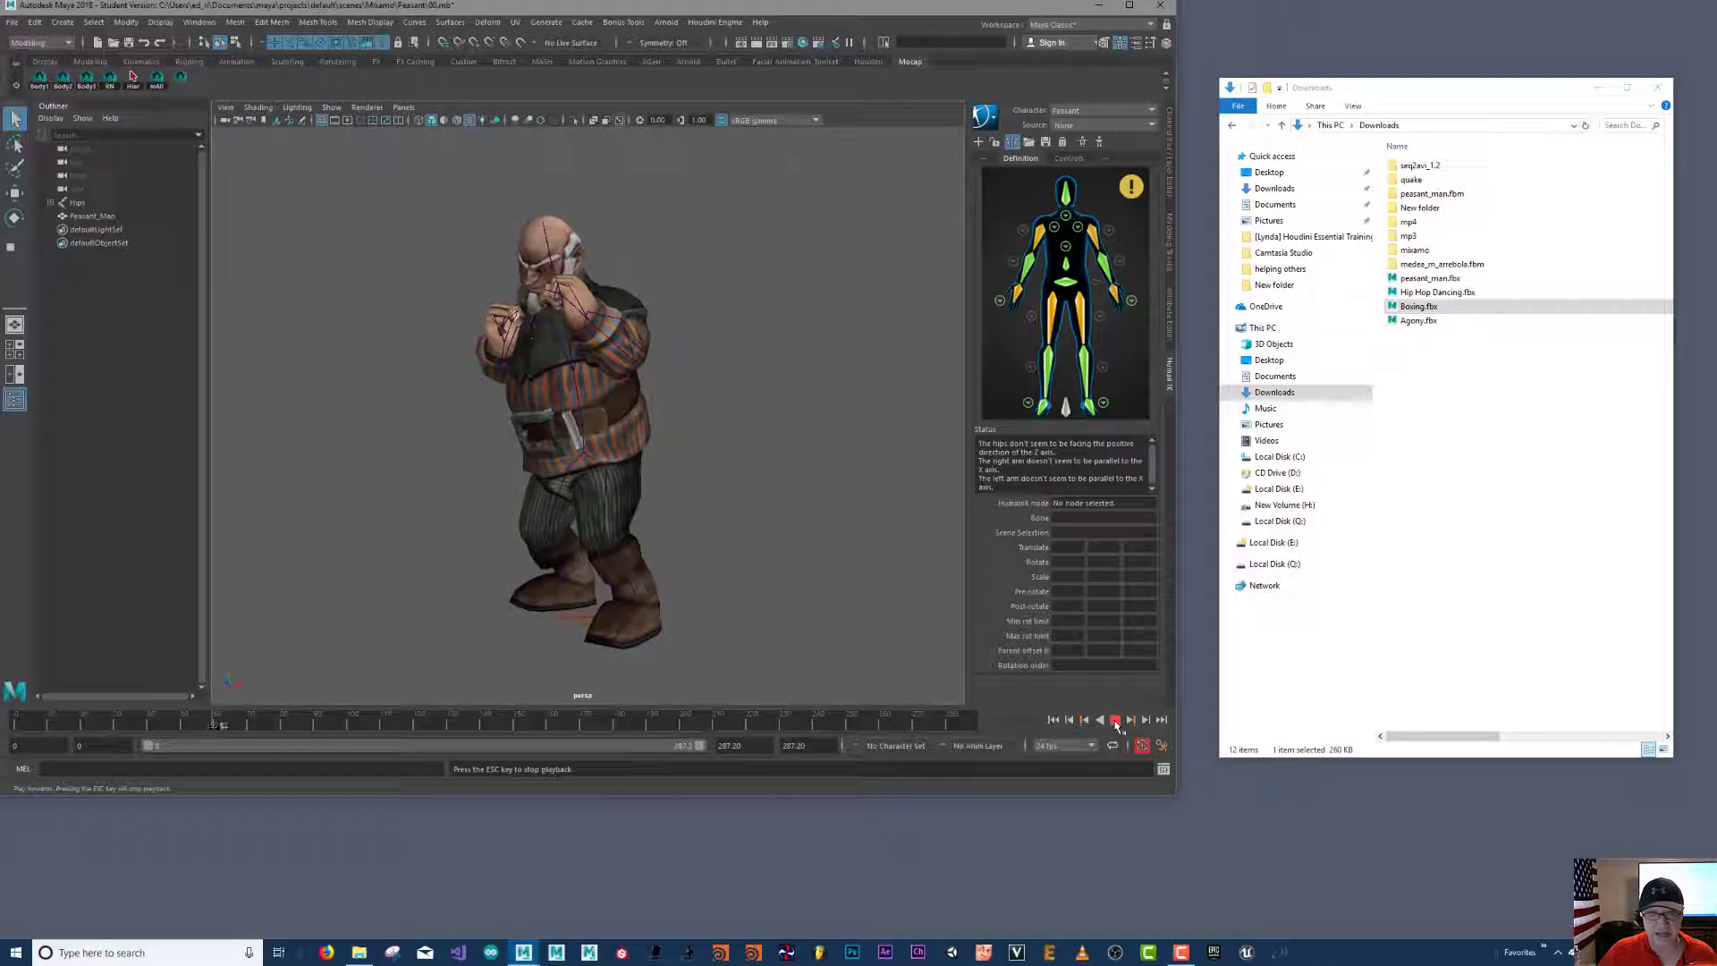
pyautogui.click(1114, 720)
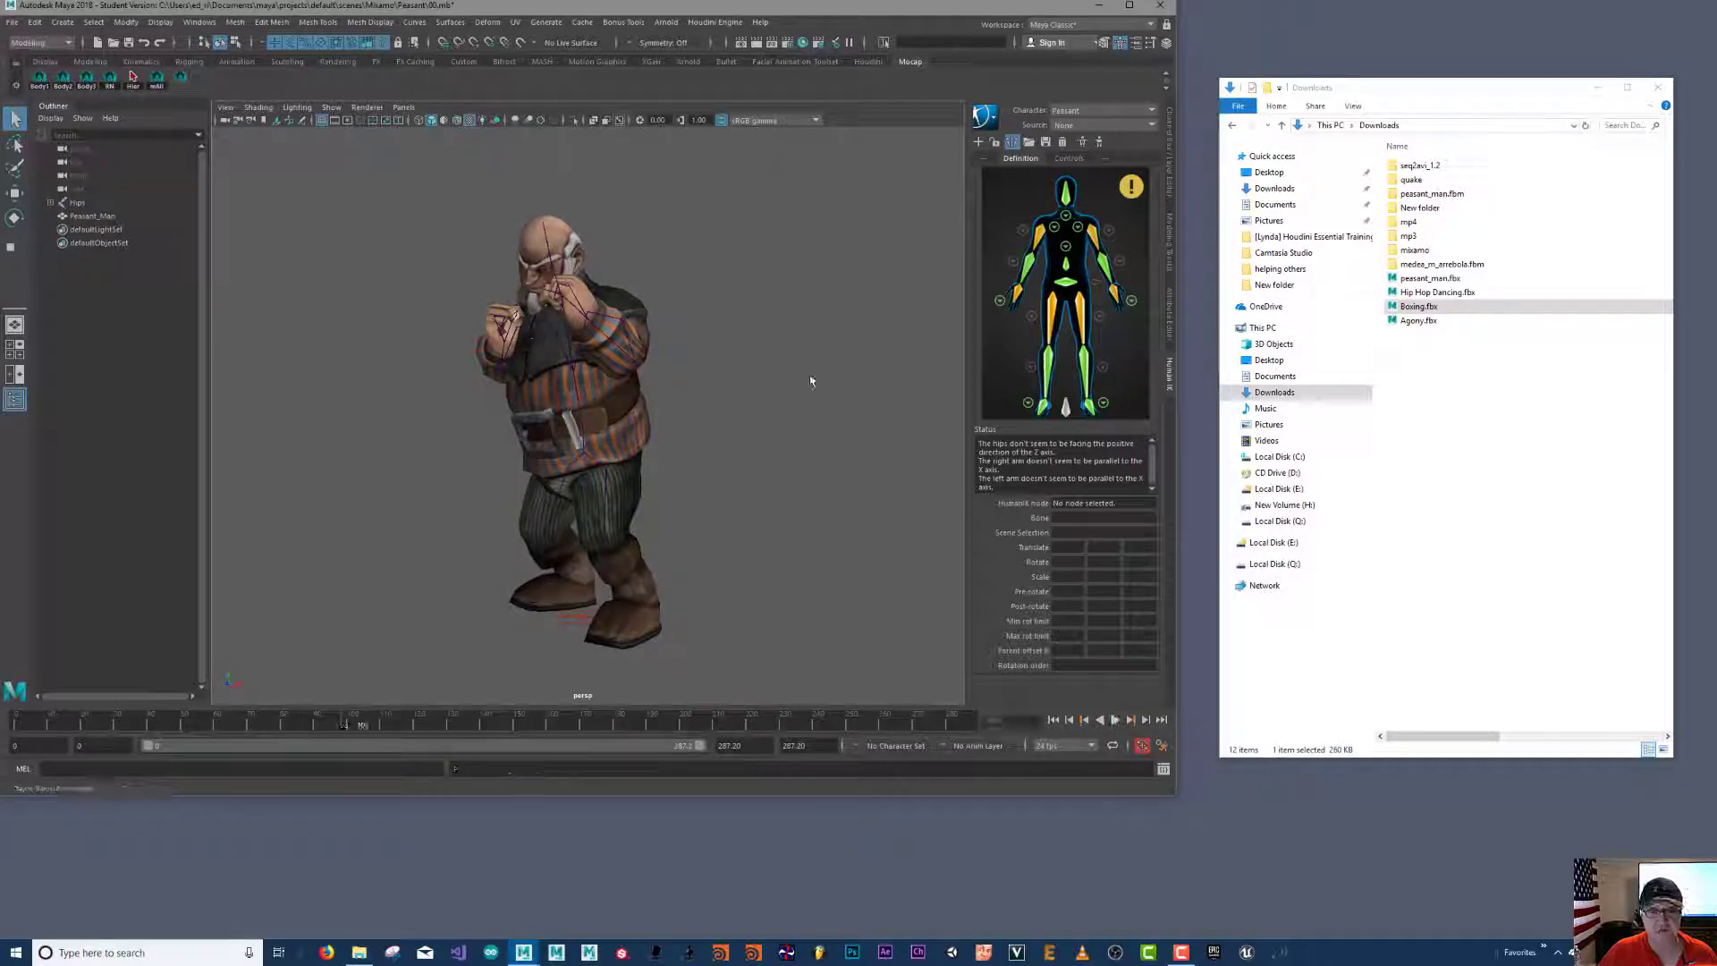